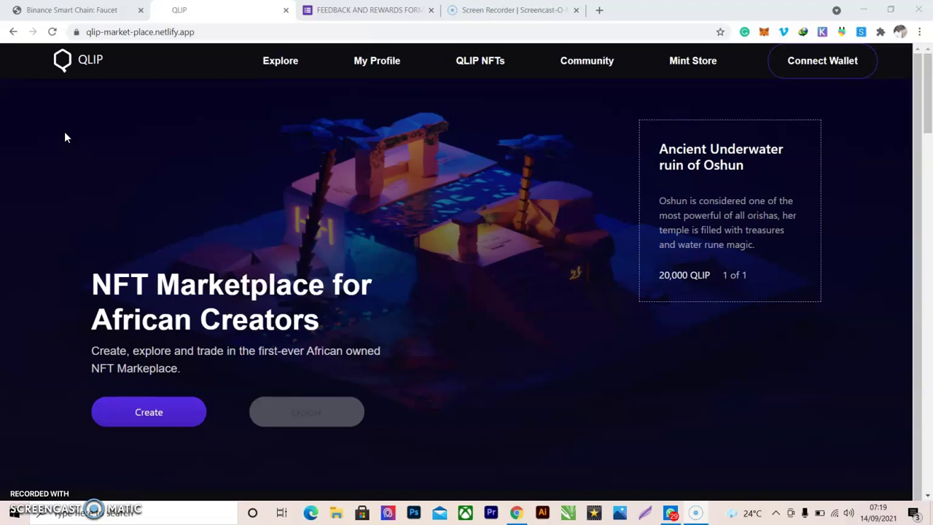
Switch to the Binance Smart Chain Faucet browser tab
{"action": "left_click", "coordinate": [71, 11]}
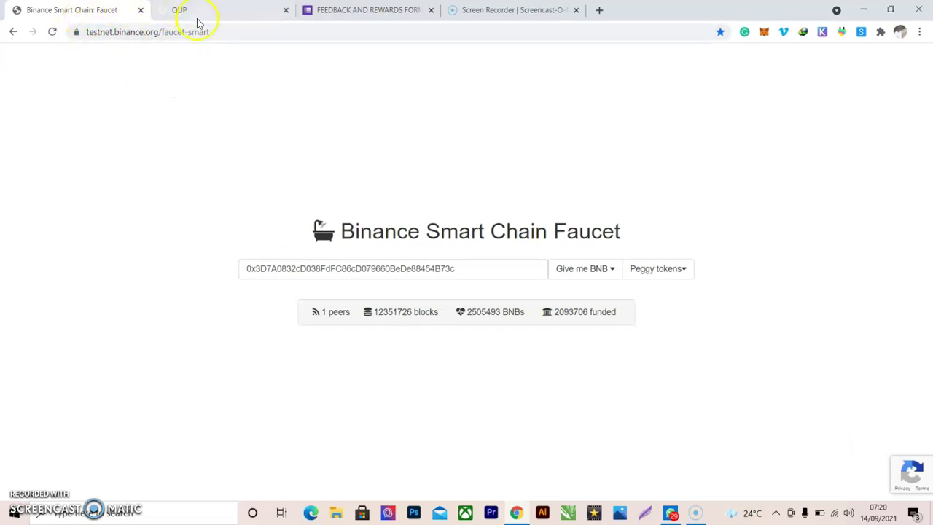
Clear the old wallet address from the faucet's address field
{"action": "left_click_drag", "start_coordinate": [462, 267], "coordinate": [249, 270]}
{"action": "key", "text": "BackSpace"}
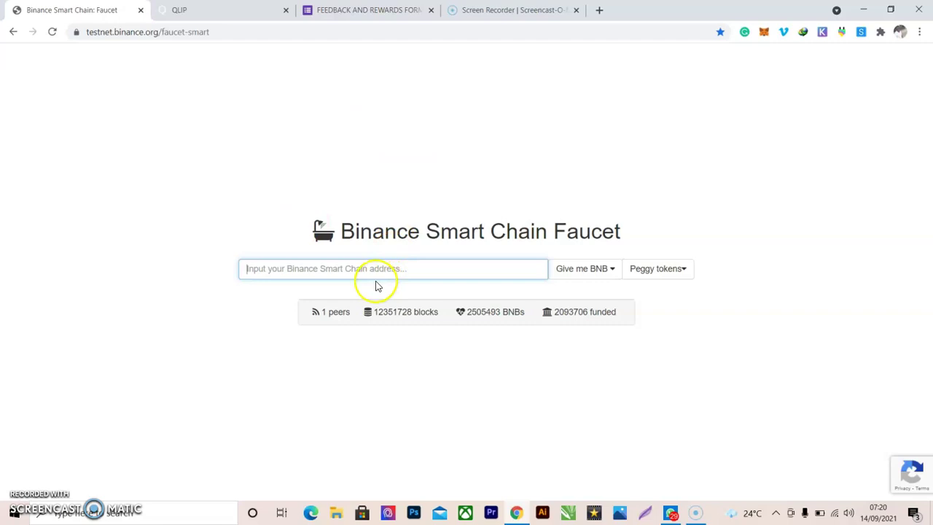
{"action": "left_click", "coordinate": [448, 275]}
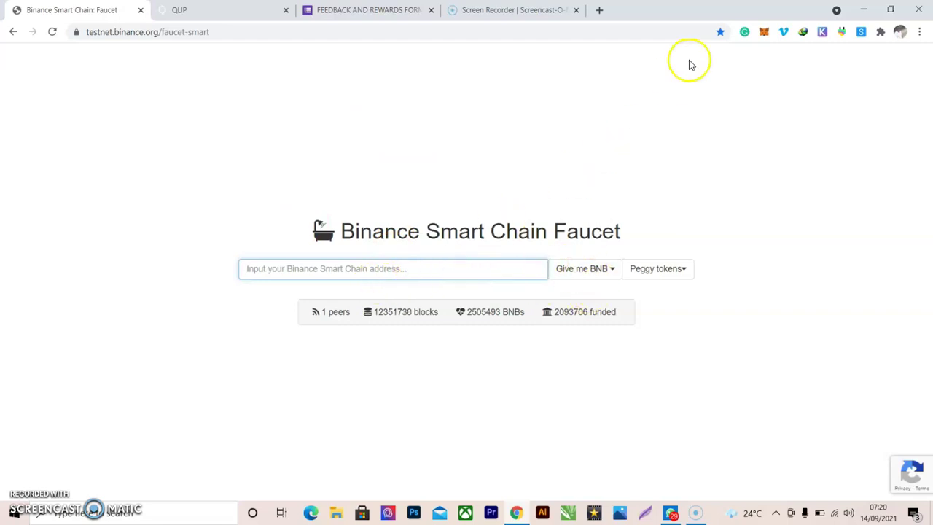
Paste the MetaMask wallet address into the faucet and request 1 BNB
{"action": "left_click", "coordinate": [765, 33]}
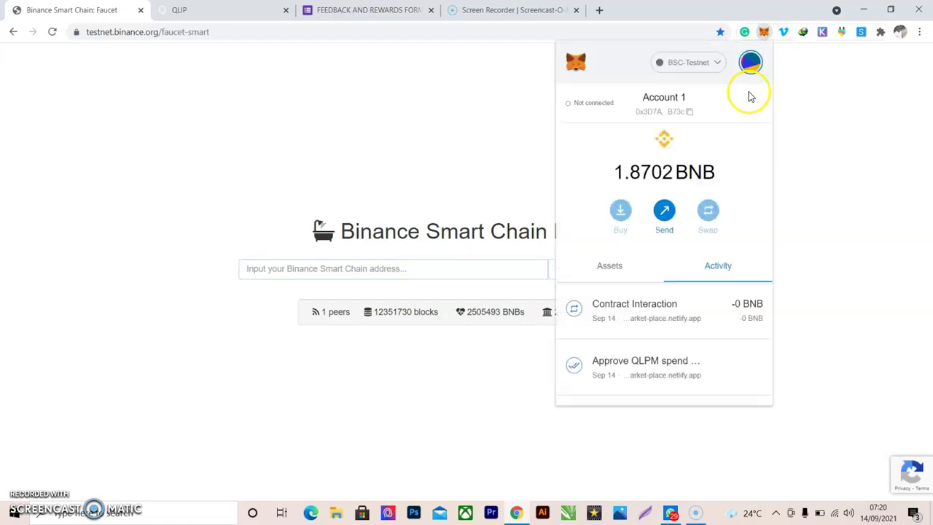
{"action": "left_click", "coordinate": [687, 113]}
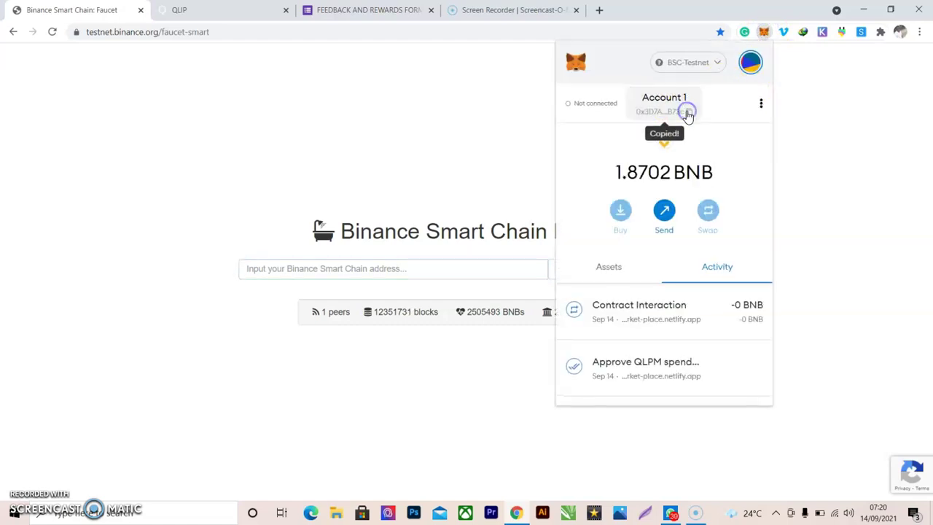
{"action": "left_click", "coordinate": [385, 269]}
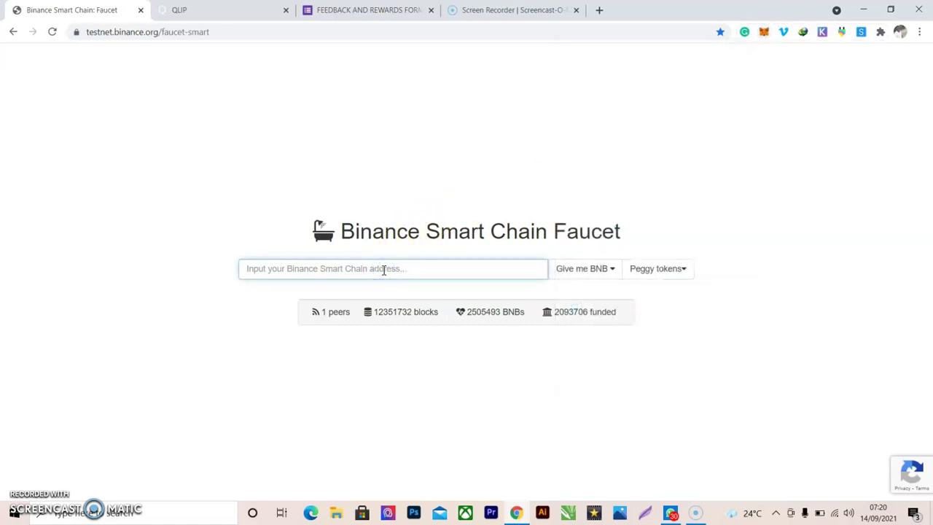
{"action": "key", "text": "ctrl+v"}
{"action": "left_click", "coordinate": [596, 270]}
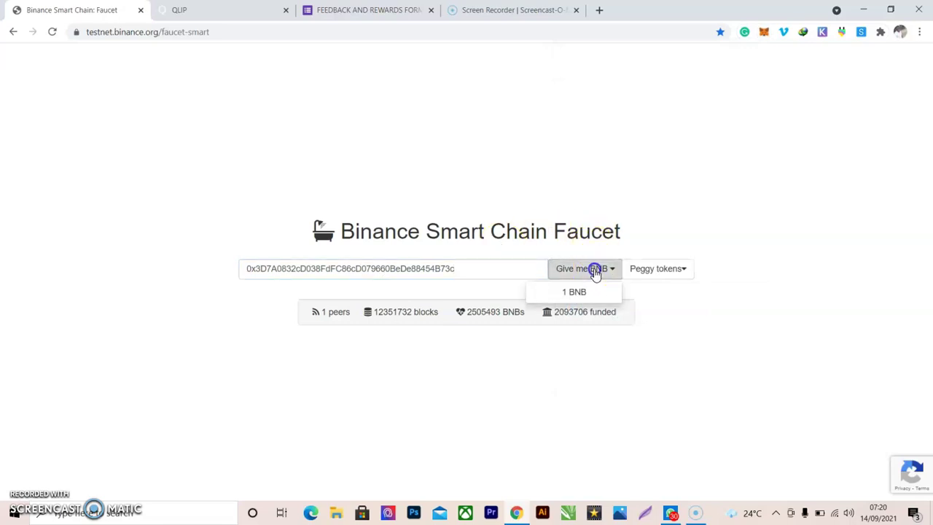
{"action": "left_click", "coordinate": [596, 291]}
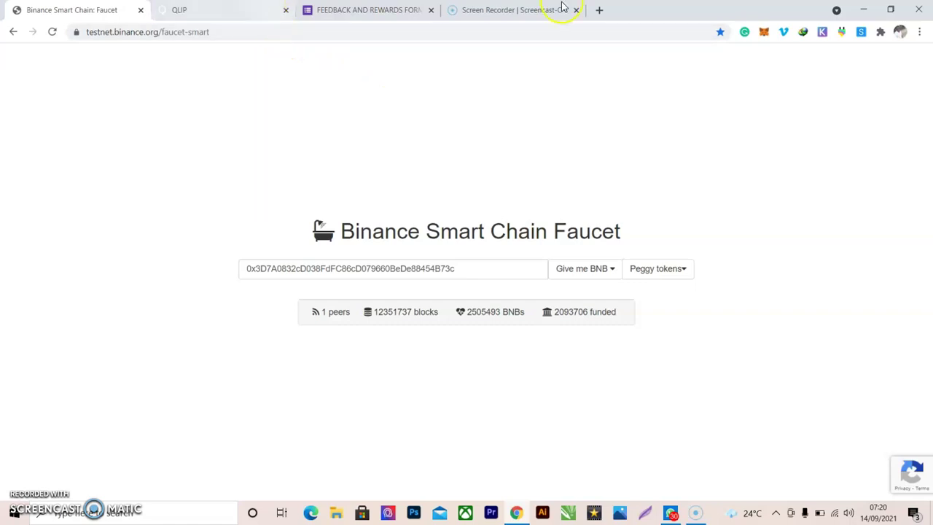
Browse MetaMask's Networks settings, opening and then closing the Add Network form
{"action": "left_click", "coordinate": [764, 33]}
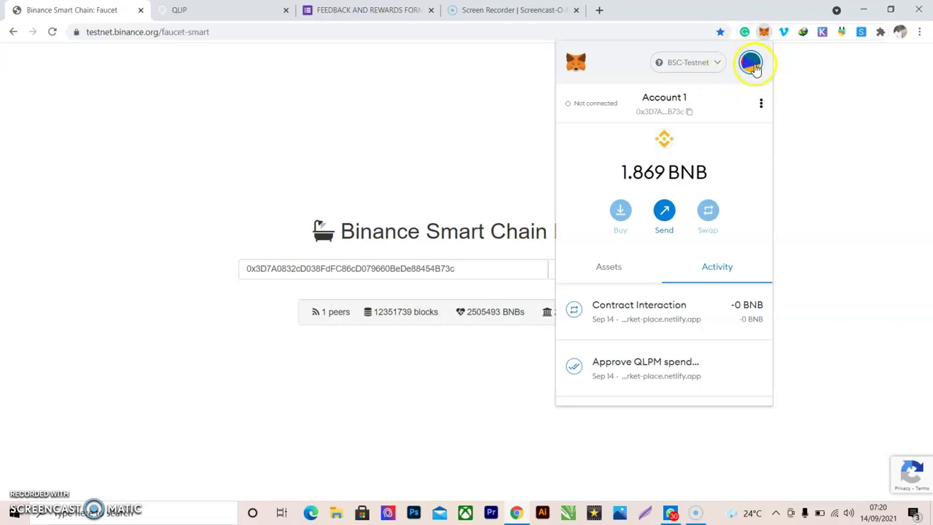
{"action": "left_click", "coordinate": [752, 65]}
{"action": "left_click", "coordinate": [637, 331]}
{"action": "left_click", "coordinate": [767, 238]}
{"action": "left_click_drag", "start_coordinate": [767, 238], "coordinate": [772, 327]}
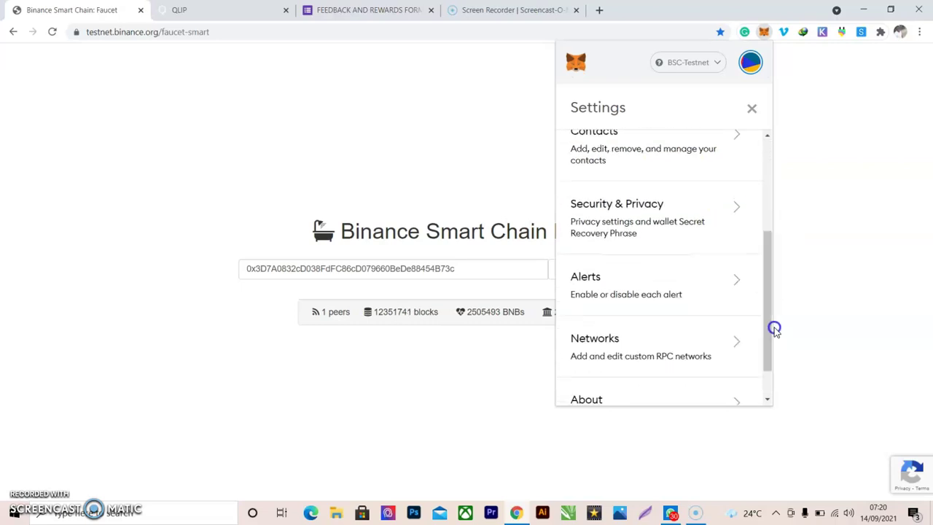
{"action": "left_click", "coordinate": [653, 341]}
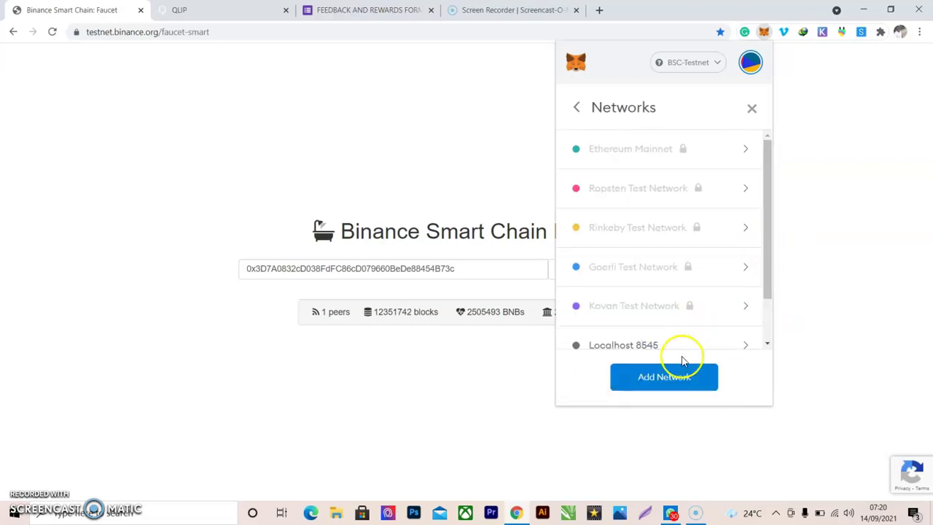
{"action": "left_click", "coordinate": [678, 379]}
{"action": "left_click", "coordinate": [768, 237]}
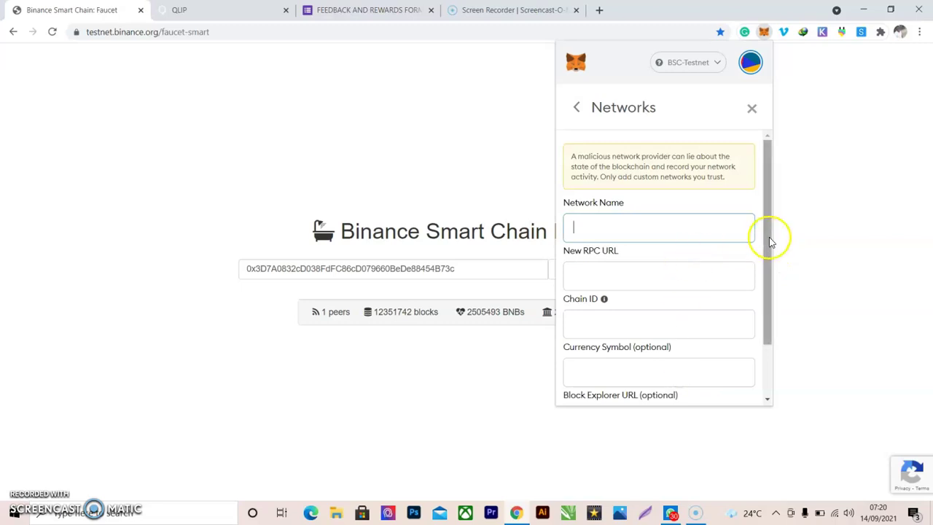
{"action": "left_click_drag", "start_coordinate": [770, 239], "coordinate": [768, 306]}
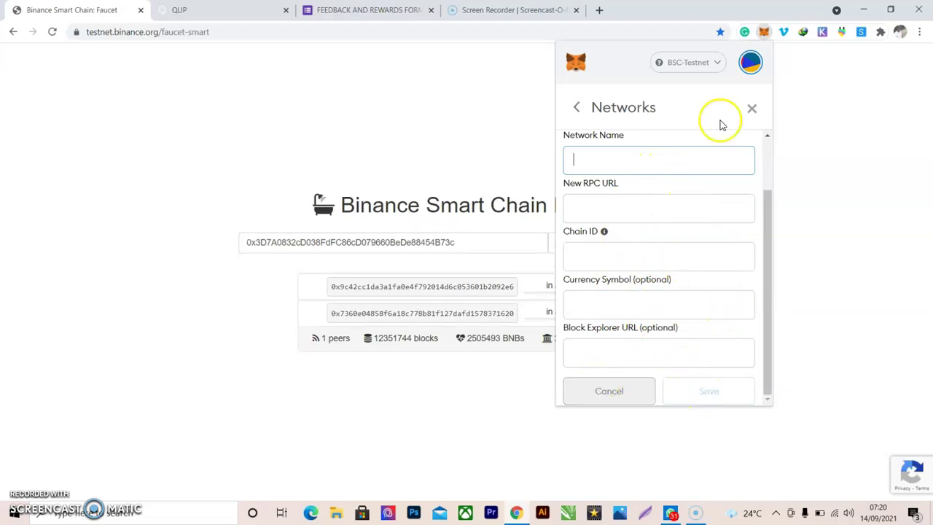
{"action": "left_click", "coordinate": [750, 110]}
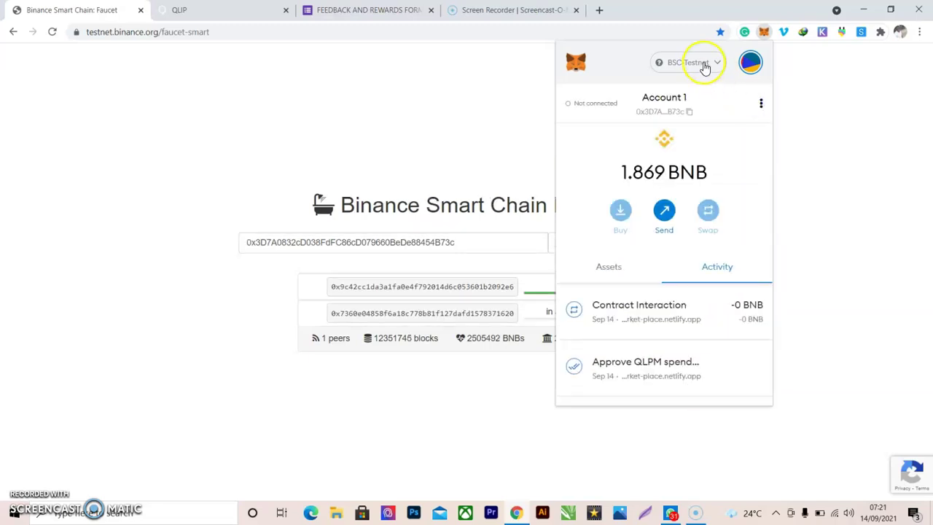
Keep BSC-Testnet selected and view the assets: 1.869 BNB and 1 QLPM
{"action": "left_click", "coordinate": [702, 64]}
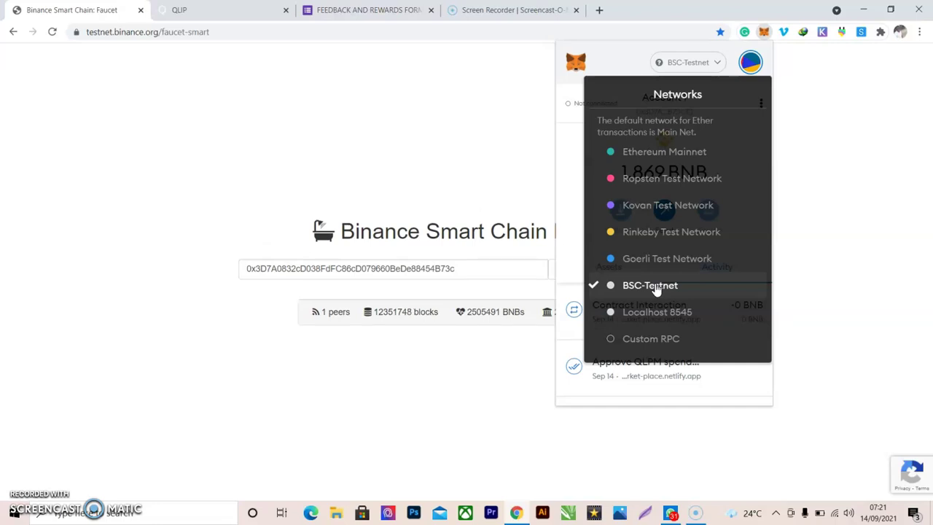
{"action": "left_click", "coordinate": [656, 287]}
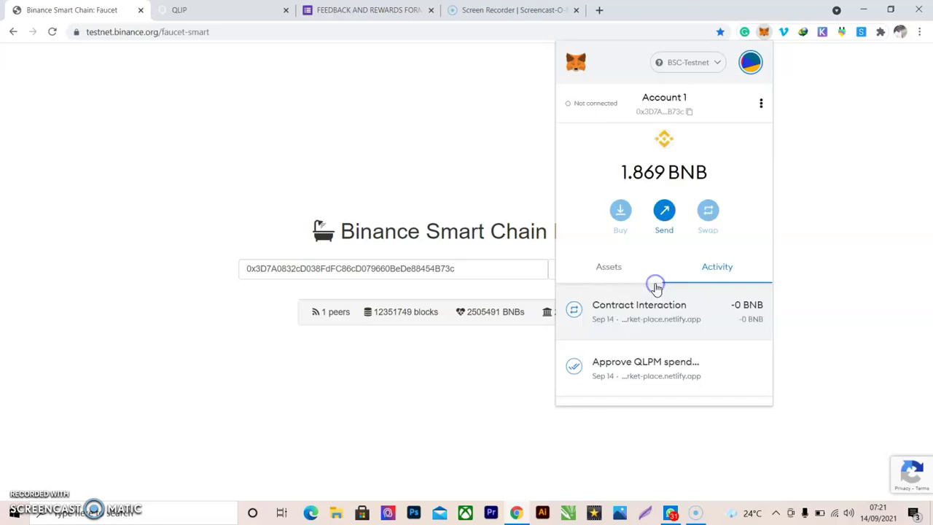
{"action": "left_click", "coordinate": [625, 274]}
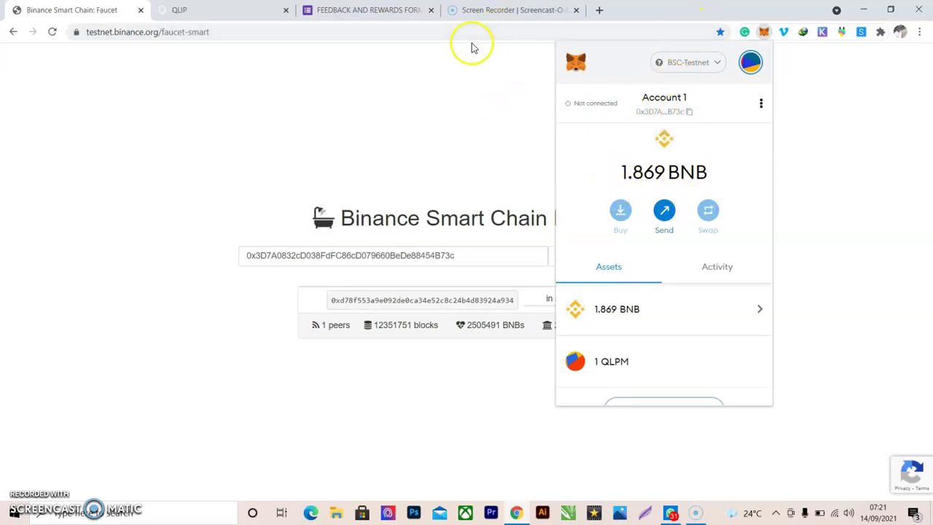
Connect MetaMask on the QLIP tab and open the Create your QLIP Collectibles page
{"action": "left_click", "coordinate": [179, 9]}
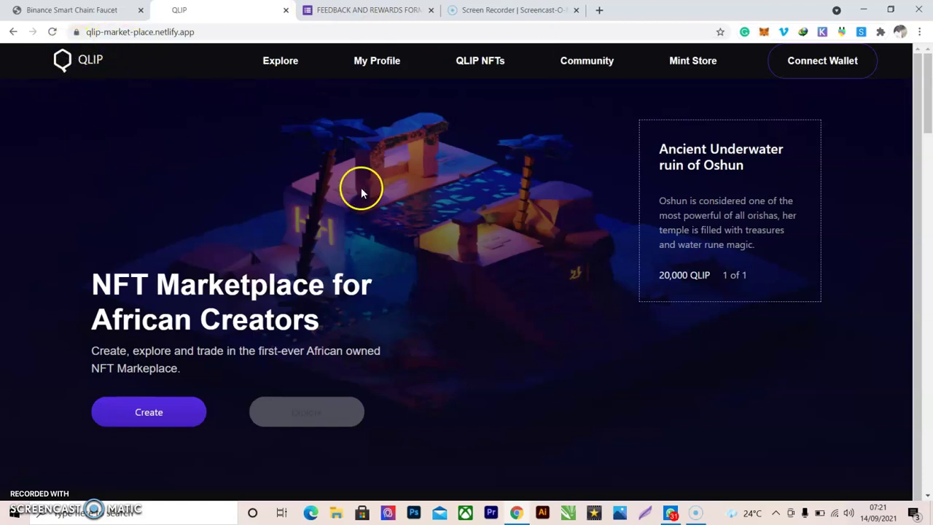
{"action": "left_click", "coordinate": [840, 69]}
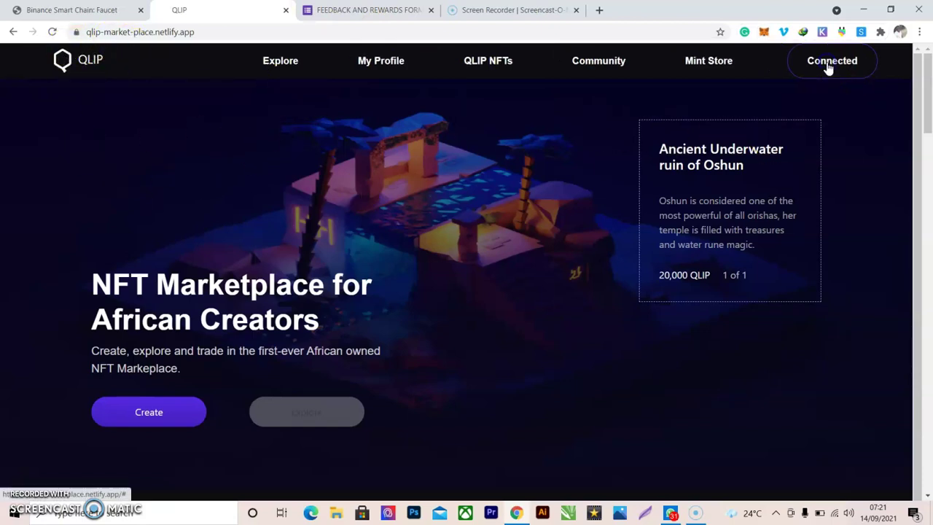
{"action": "left_click", "coordinate": [764, 32]}
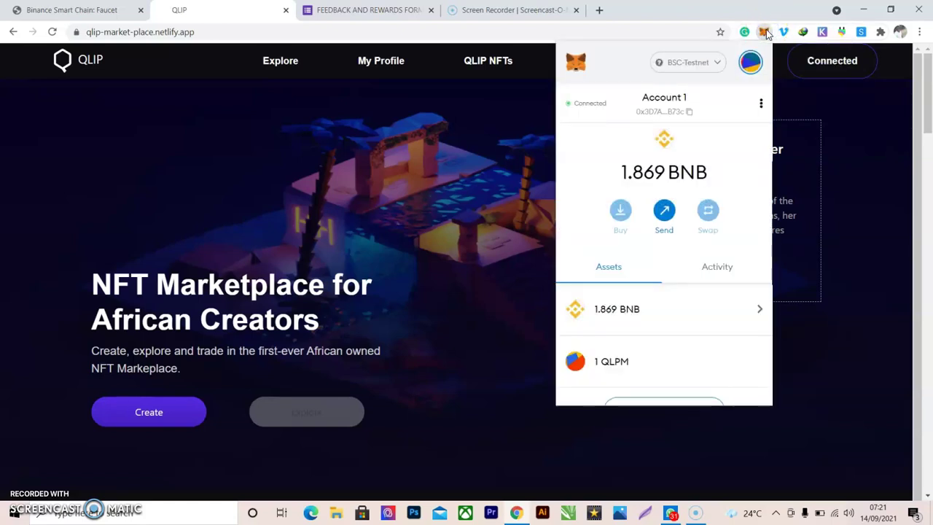
{"action": "left_click", "coordinate": [765, 36]}
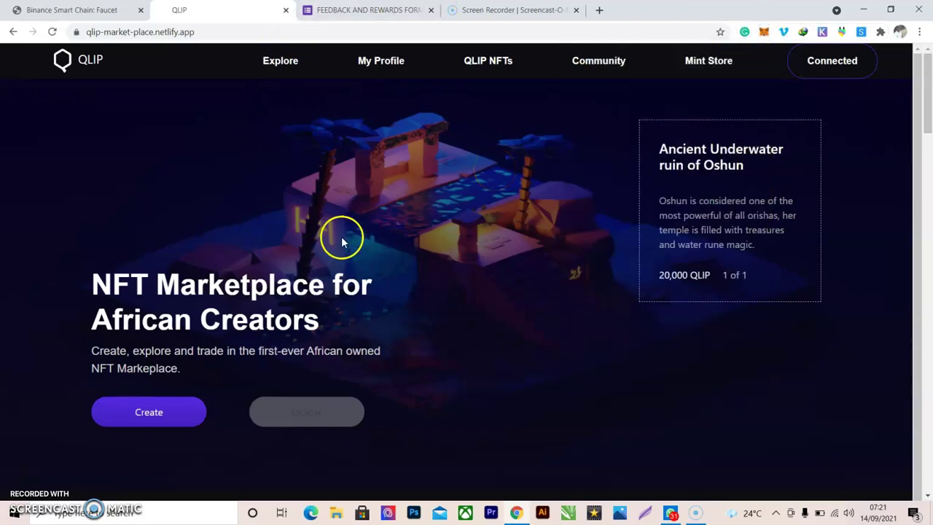
{"action": "left_click", "coordinate": [178, 412]}
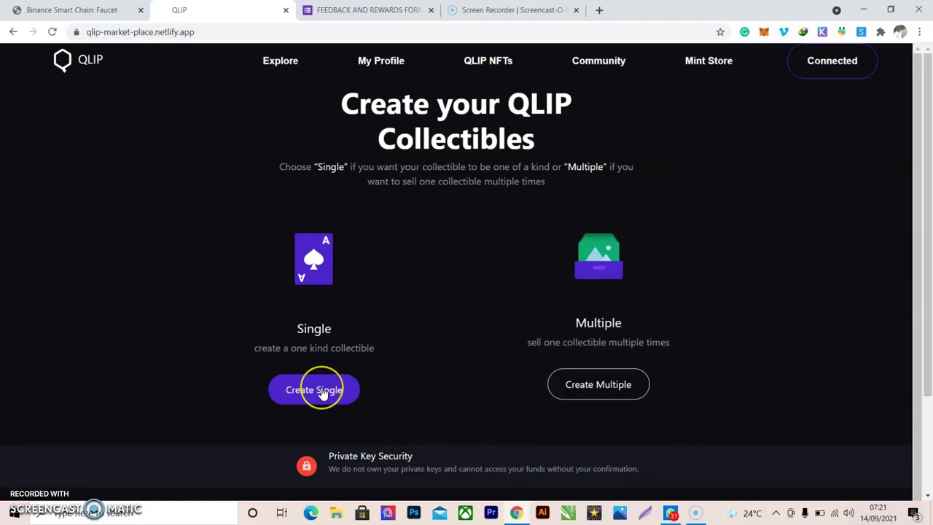
Choose a Single collectible and upload the solana-1 image from Downloads
{"action": "left_click", "coordinate": [323, 394]}
{"action": "left_click", "coordinate": [230, 345]}
{"action": "left_click", "coordinate": [298, 246]}
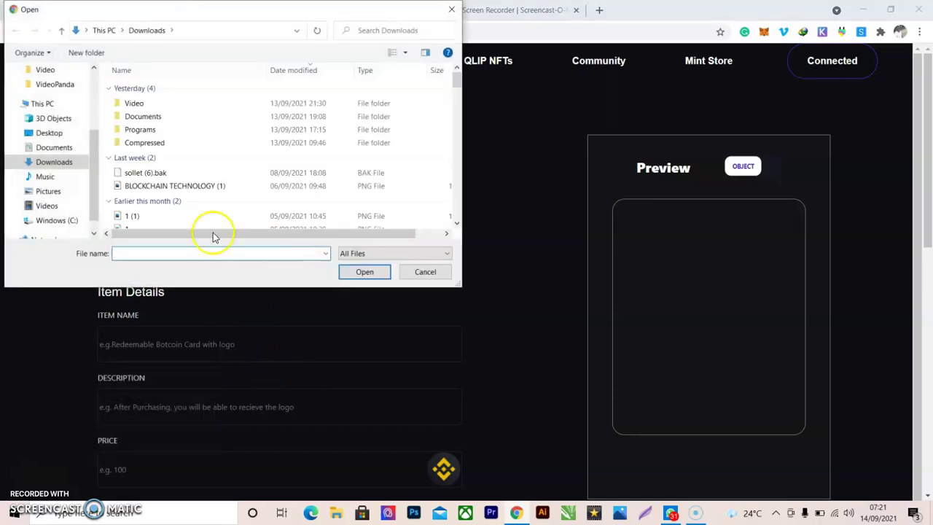
{"action": "left_click_drag", "start_coordinate": [456, 80], "coordinate": [449, 186]}
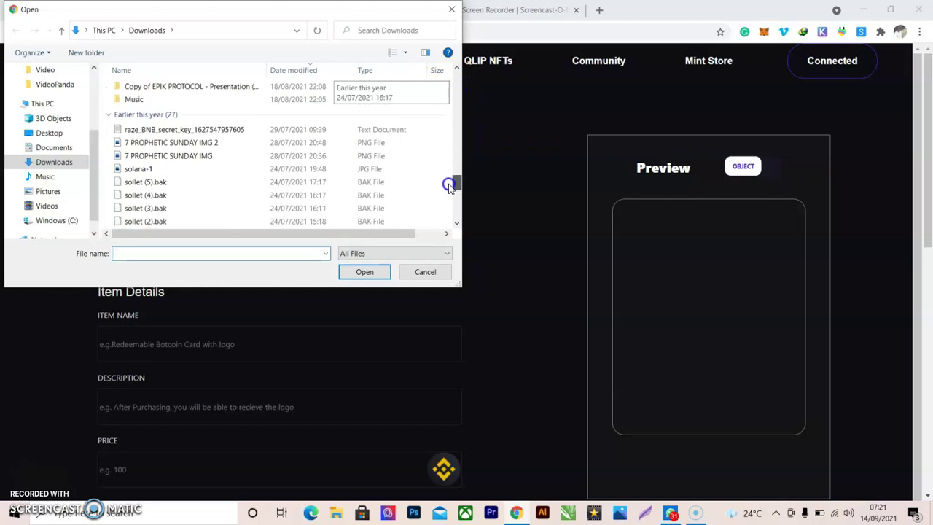
{"action": "left_click", "coordinate": [270, 169]}
{"action": "left_click", "coordinate": [364, 272]}
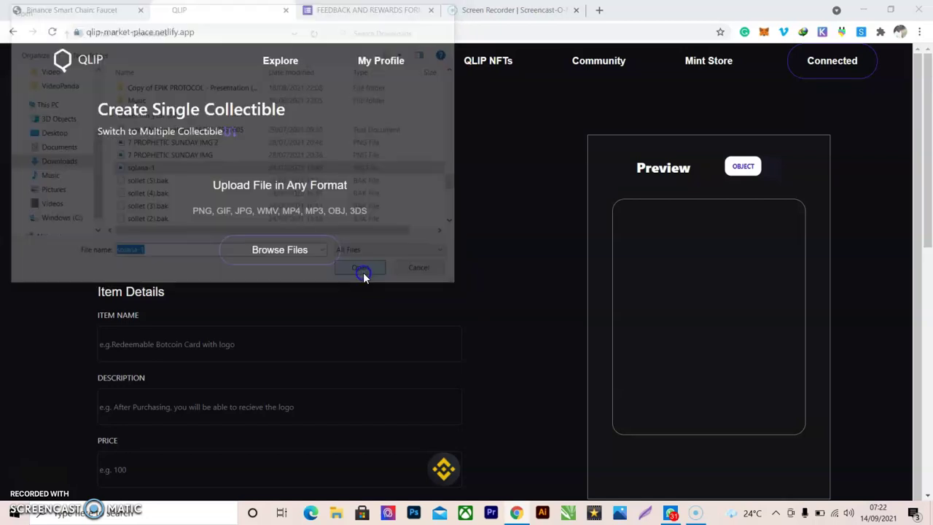
Enter item name SOLANA, description Solana, and price 0.1
{"action": "left_click", "coordinate": [220, 343]}
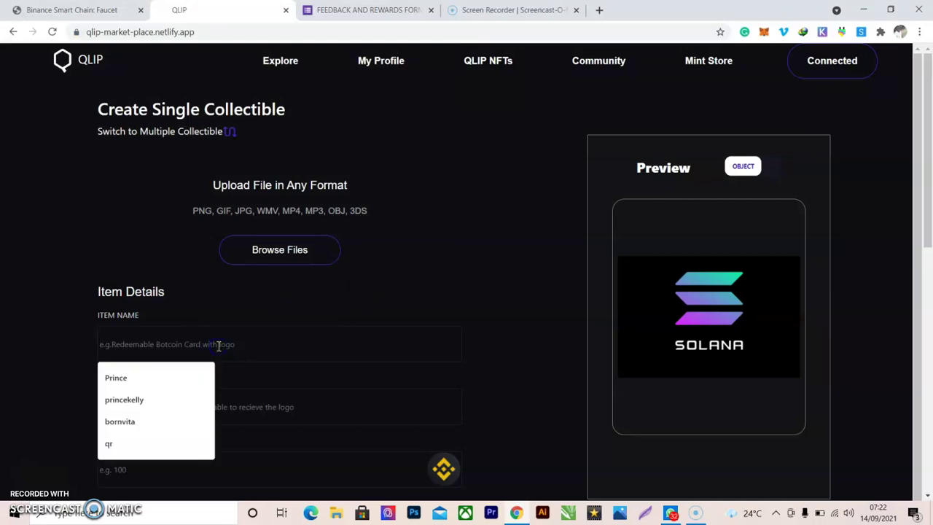
{"action": "type", "text": "SOLANA"}
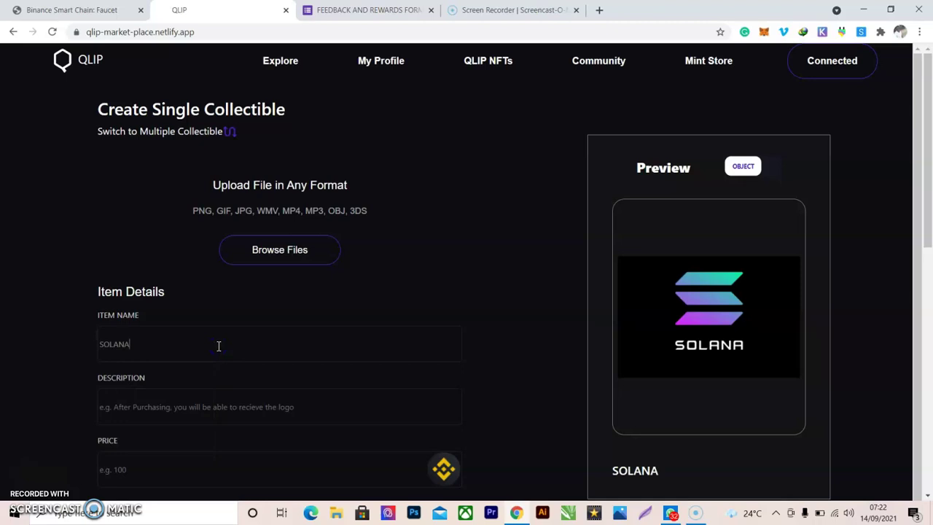
{"action": "left_click", "coordinate": [179, 407]}
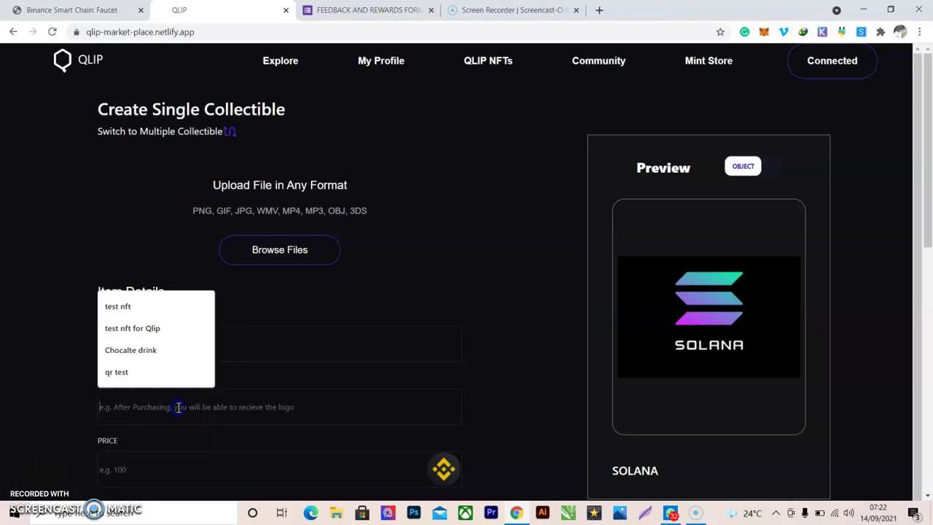
{"action": "type", "text": "Sol"}
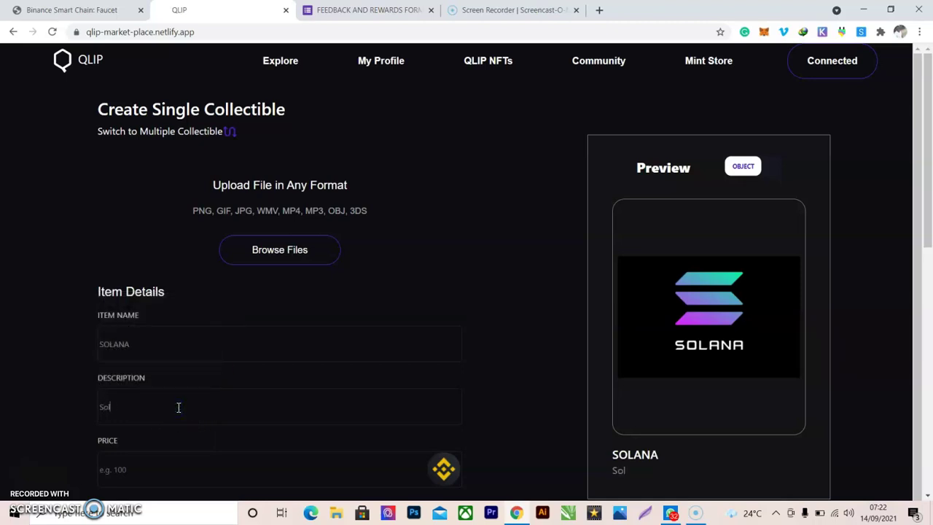
{"action": "left_click", "coordinate": [161, 469]}
Keep the category as Photography and royalties at 10%
{"action": "left_click_drag", "start_coordinate": [927, 197], "coordinate": [930, 307]}
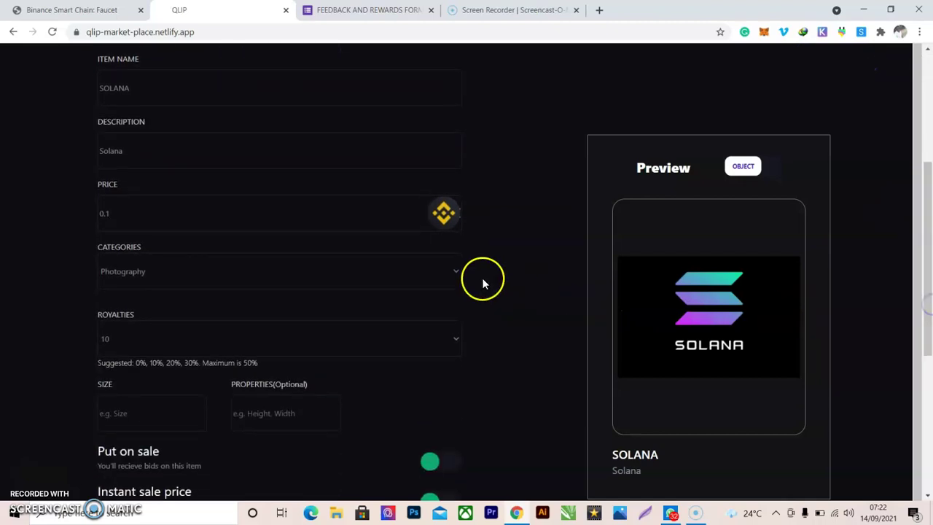
{"action": "left_click", "coordinate": [431, 280]}
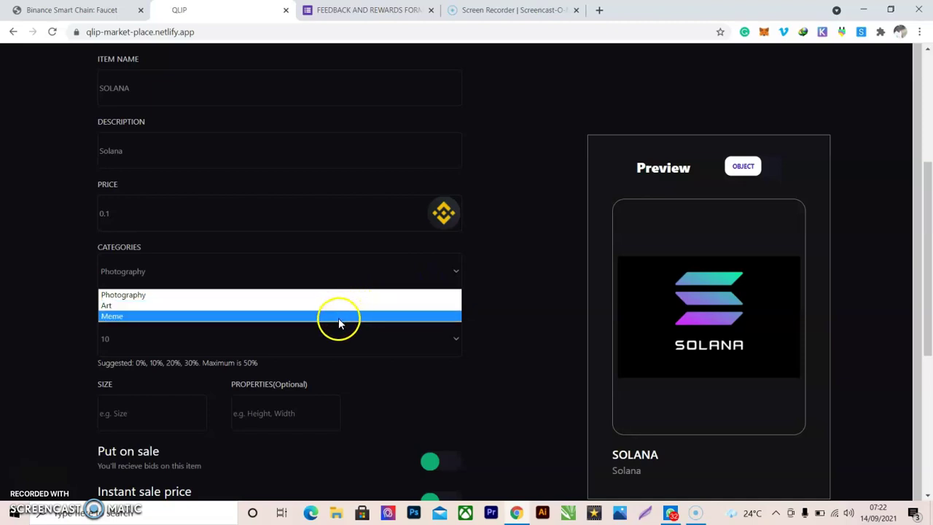
{"action": "left_click", "coordinate": [449, 274]}
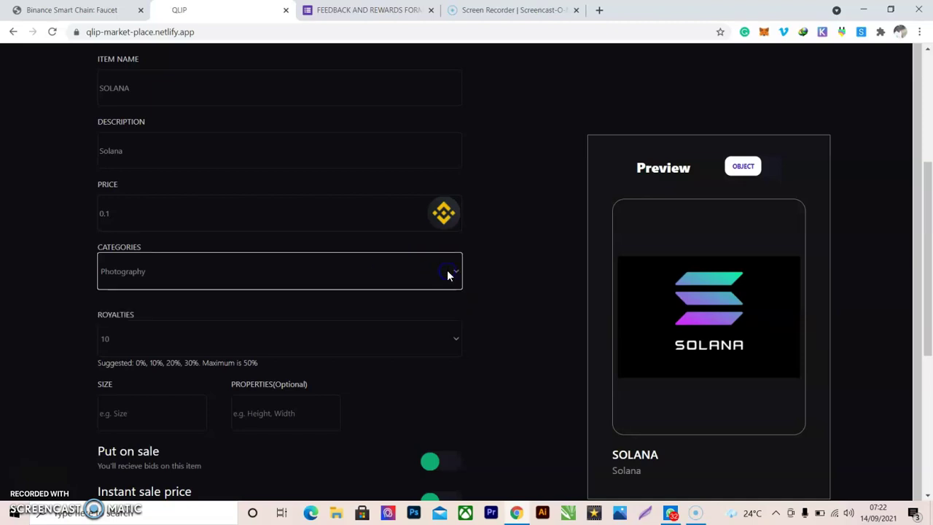
{"action": "left_click", "coordinate": [392, 352]}
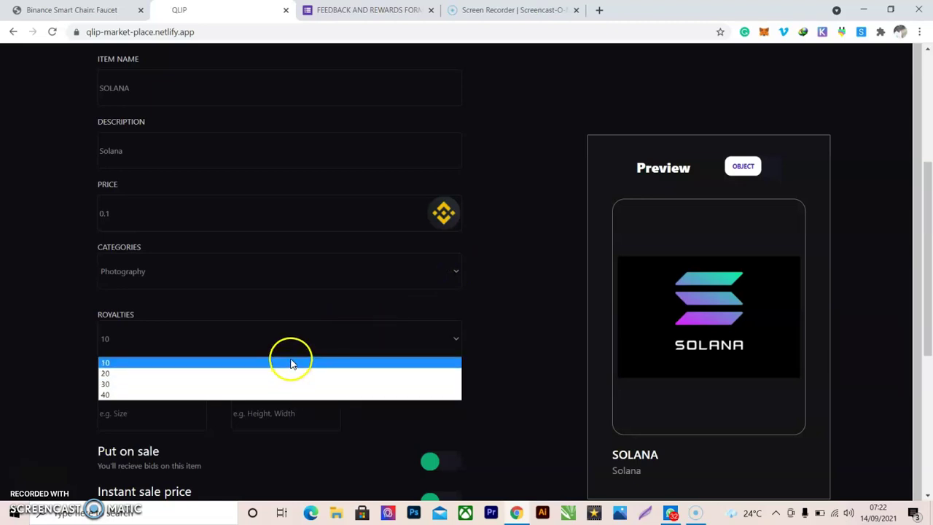
{"action": "left_click", "coordinate": [456, 343]}
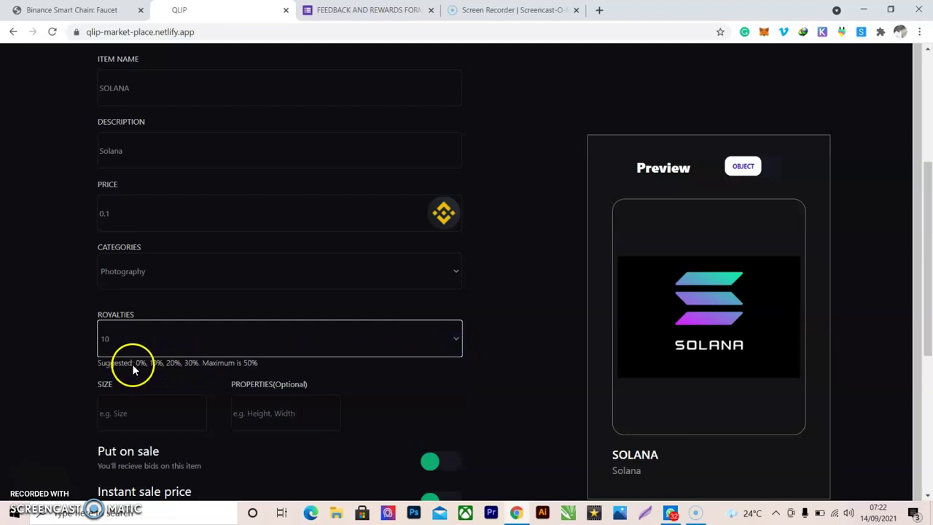
{"action": "left_click", "coordinate": [441, 338]}
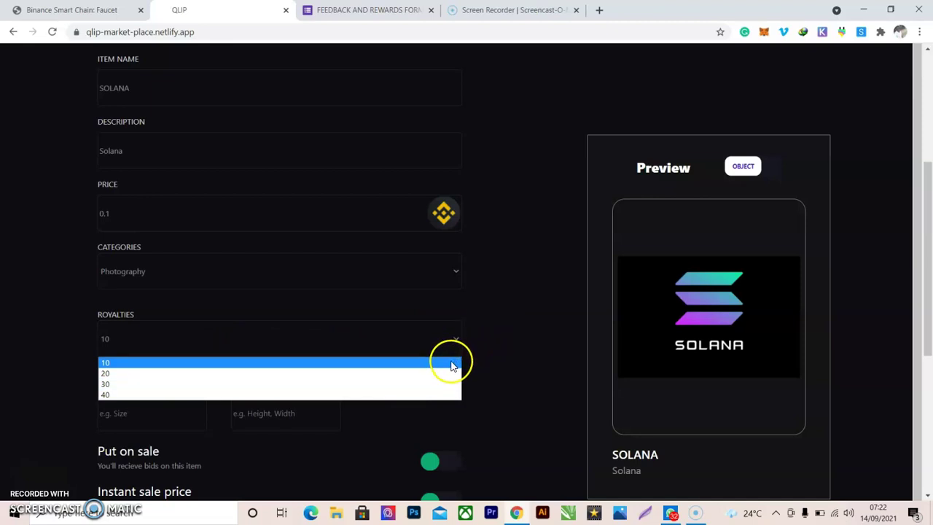
{"action": "left_click", "coordinate": [449, 363]}
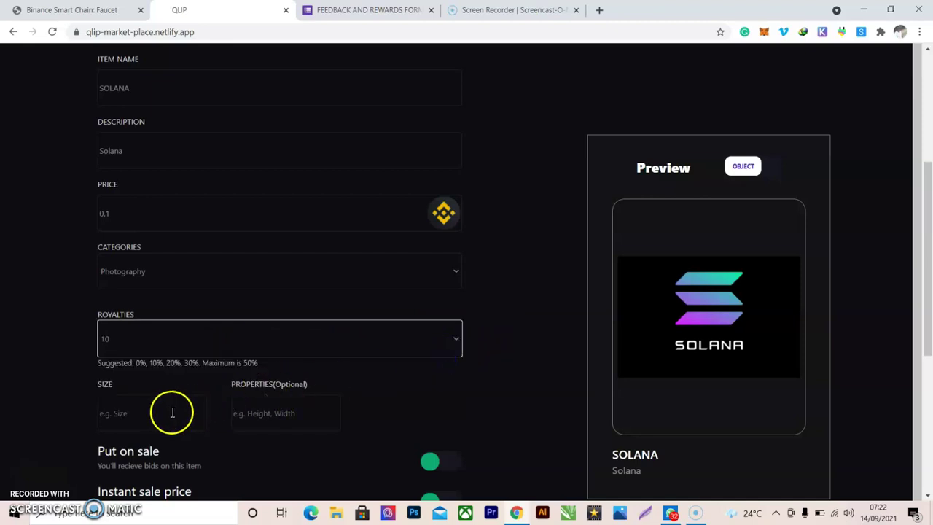
{"action": "left_click_drag", "start_coordinate": [924, 286], "coordinate": [927, 339]}
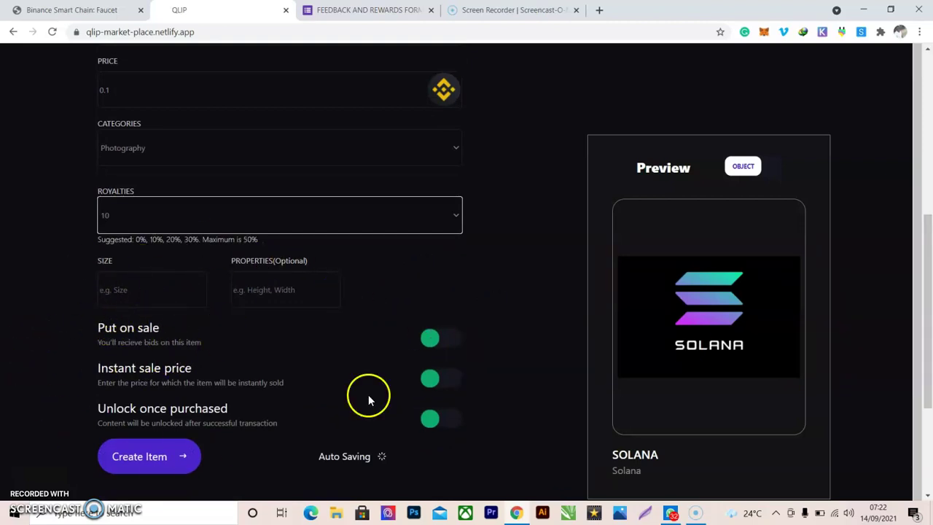
Create the item and start uploading the file and minting the token
{"action": "left_click", "coordinate": [149, 459]}
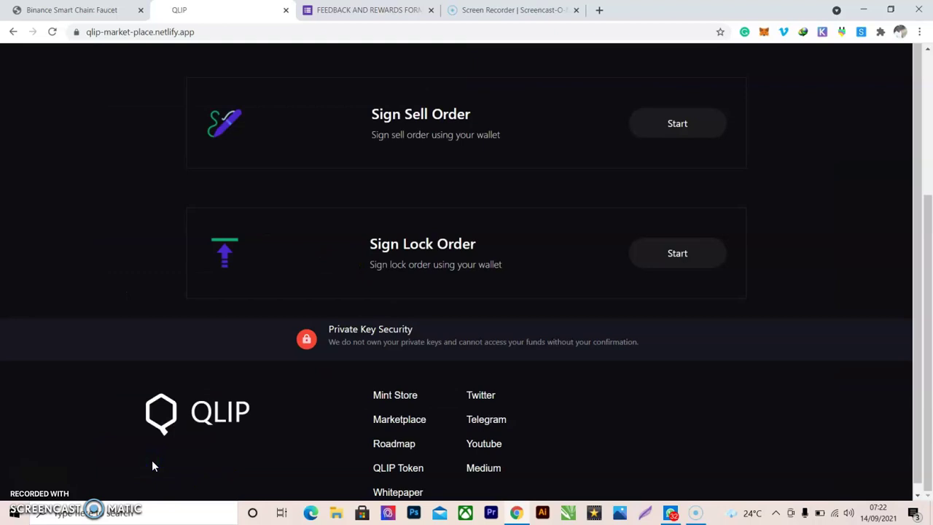
{"action": "left_click_drag", "start_coordinate": [927, 233], "coordinate": [929, 95]}
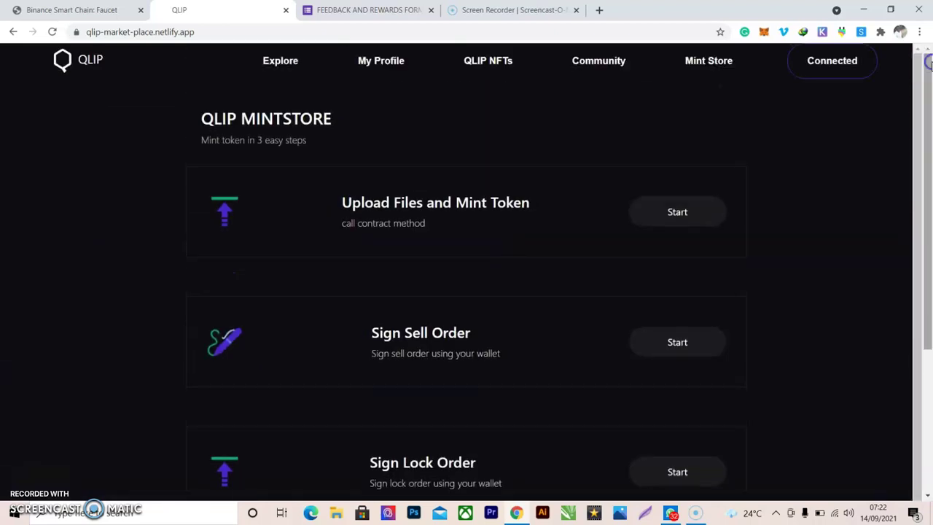
{"action": "left_click", "coordinate": [705, 216]}
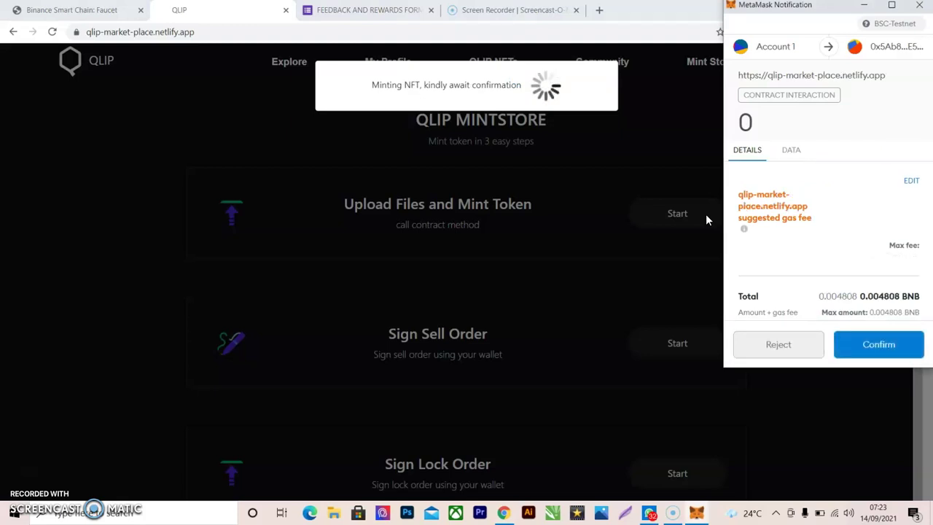
Confirm the three MetaMask transactions: mint, QLPM spend approval, and sale finalization
{"action": "left_click", "coordinate": [867, 346]}
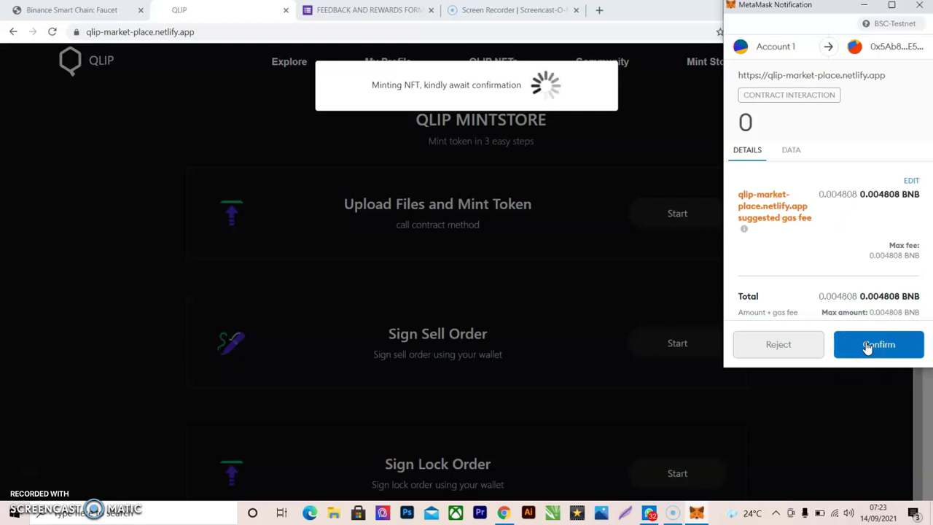
{"action": "left_click", "coordinate": [867, 347]}
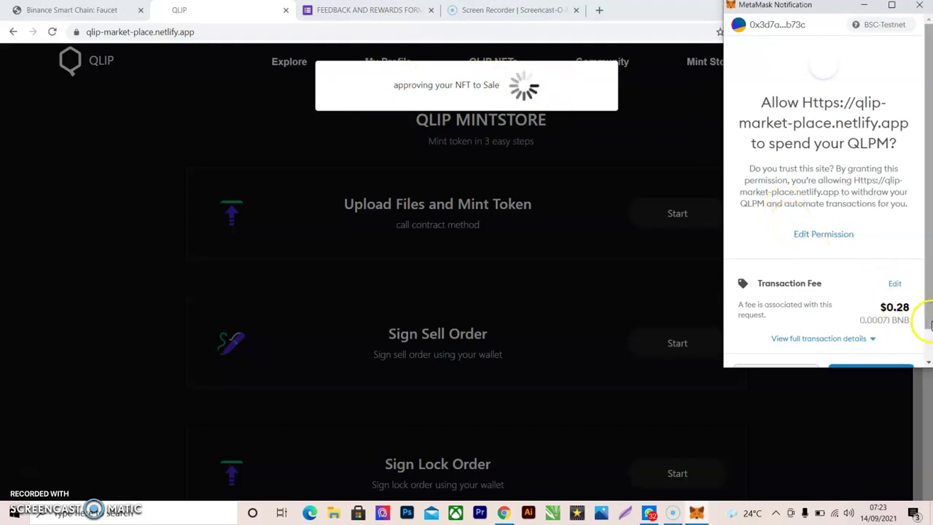
{"action": "left_click", "coordinate": [929, 350]}
{"action": "left_click", "coordinate": [886, 354]}
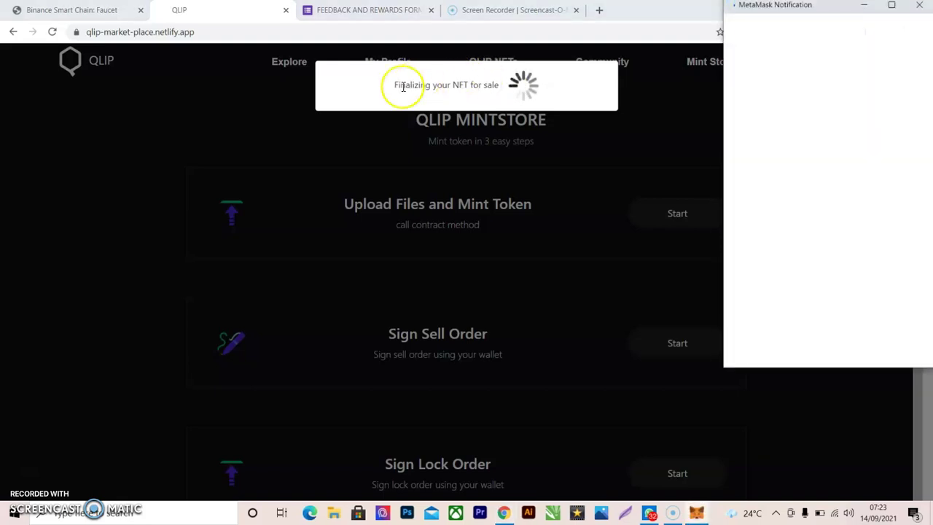
{"action": "left_click", "coordinate": [890, 349]}
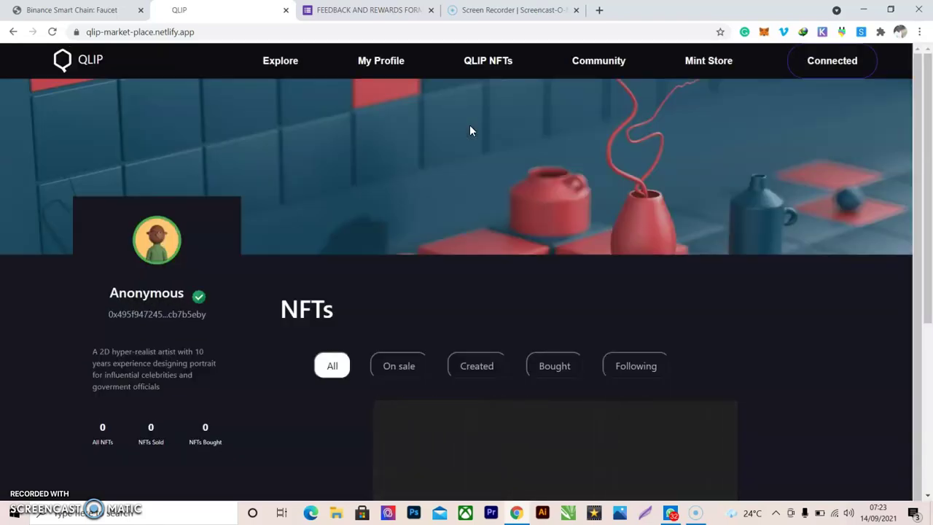
Check the wallet holds 1.8641 BNB and 1 QLPM, then go to QLIP NFTs
{"action": "left_click", "coordinate": [616, 175]}
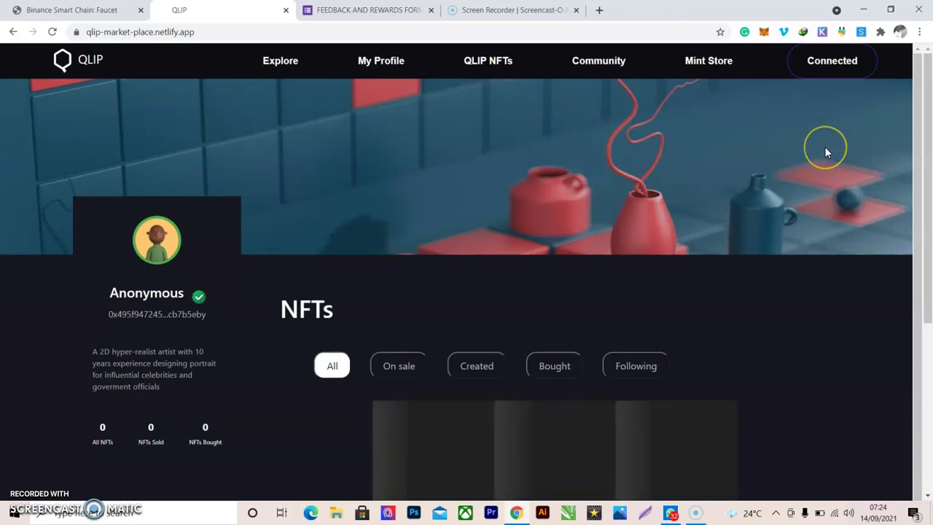
{"action": "left_click_drag", "start_coordinate": [927, 111], "coordinate": [930, 73]}
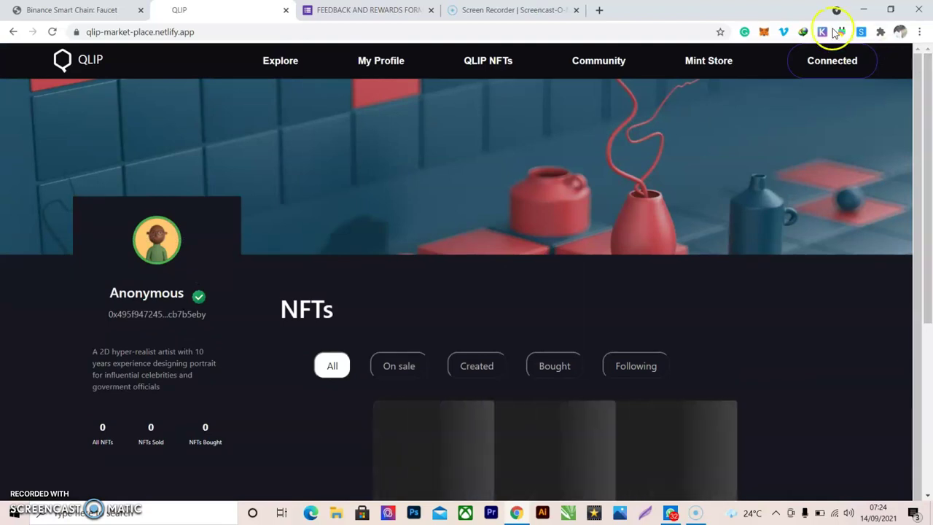
{"action": "left_click", "coordinate": [765, 32]}
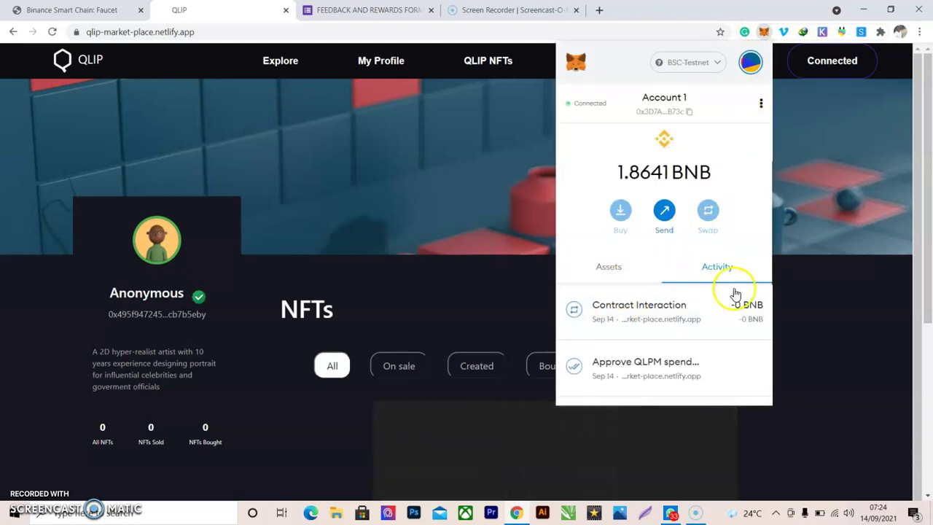
{"action": "left_click", "coordinate": [617, 266]}
{"action": "left_click", "coordinate": [764, 32]}
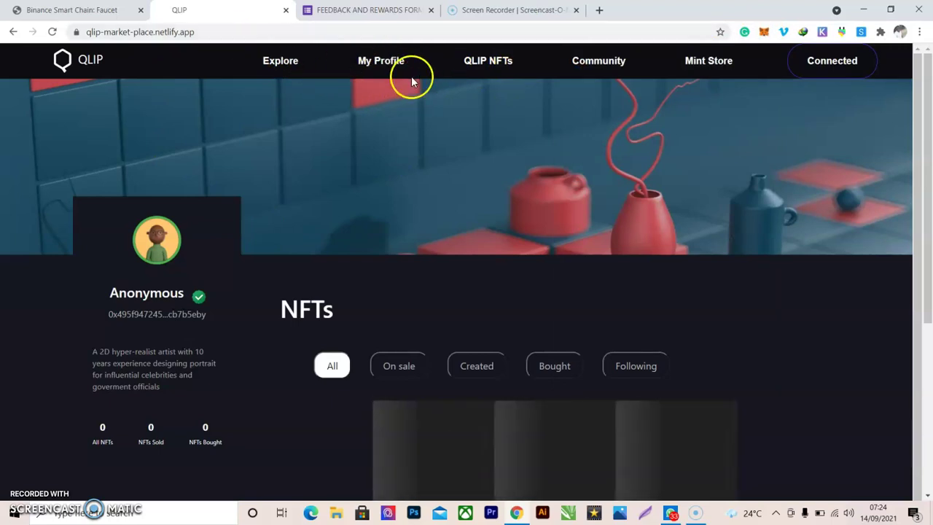
{"action": "left_click", "coordinate": [491, 67]}
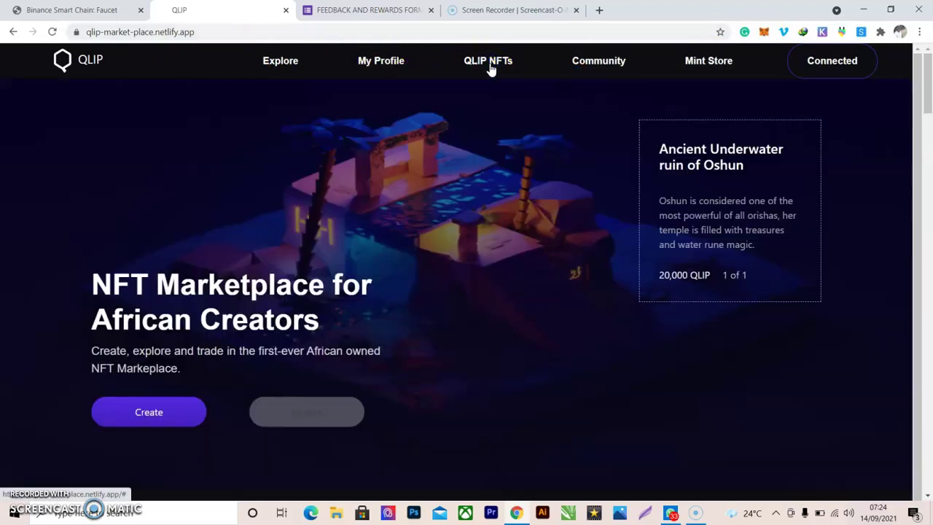
Open the bornvita NFT's detail page: 0.2 BNB, Token ID 25, 20 in stock
{"action": "left_click_drag", "start_coordinate": [929, 89], "coordinate": [927, 312]}
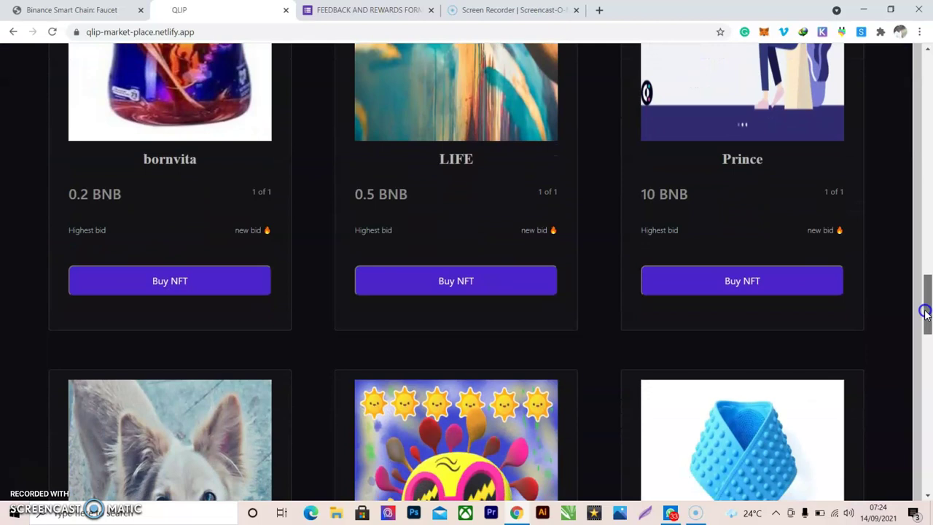
{"action": "left_click", "coordinate": [245, 287]}
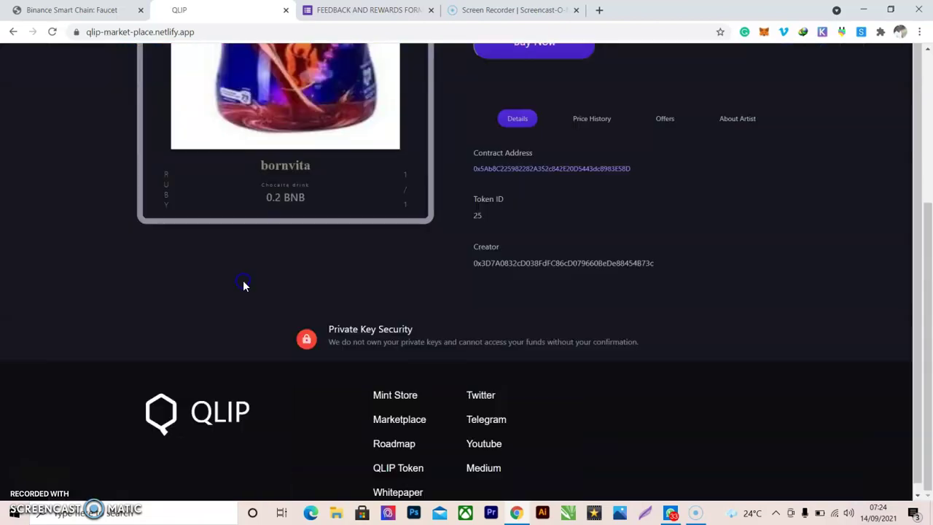
{"action": "left_click_drag", "start_coordinate": [924, 275], "coordinate": [930, 156]}
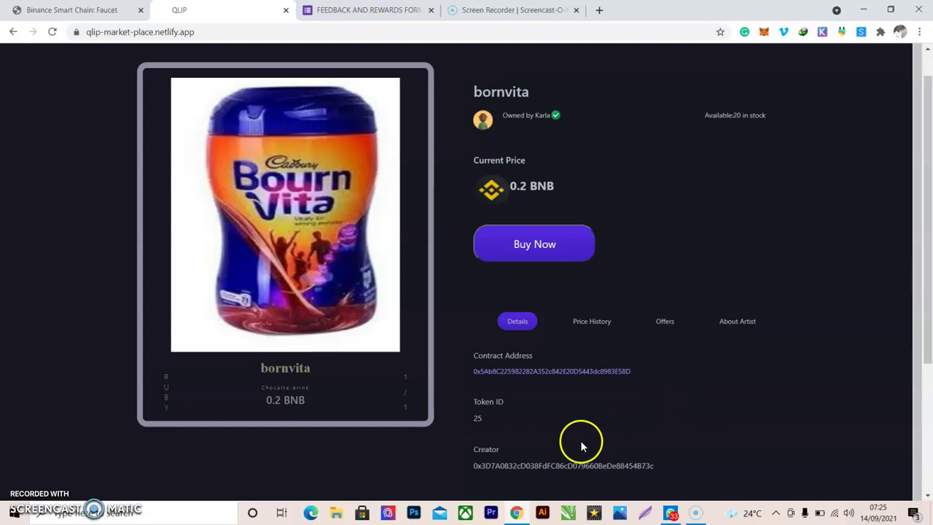
{"action": "left_click_drag", "start_coordinate": [931, 255], "coordinate": [923, 274]}
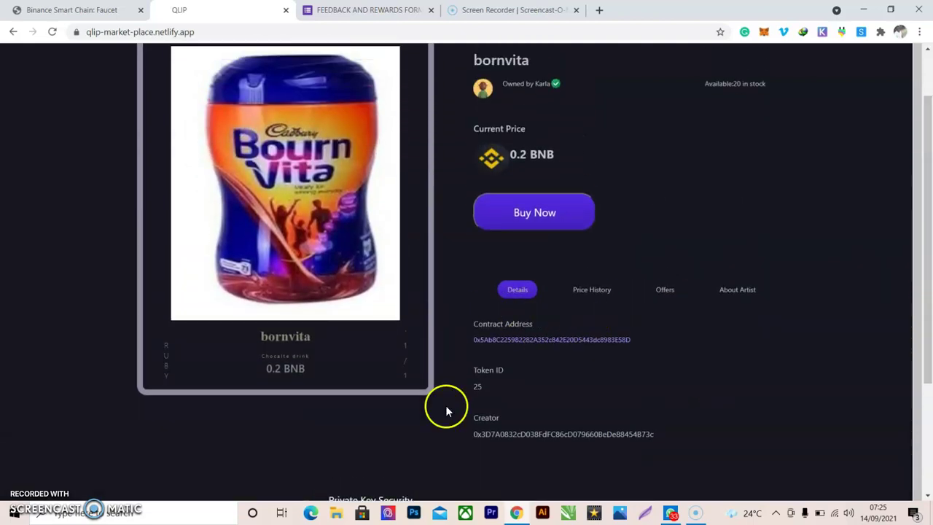
Try paying 0.2 BNB for bornvita twice, then reload the stuck marketplace page
{"action": "left_click", "coordinate": [518, 213]}
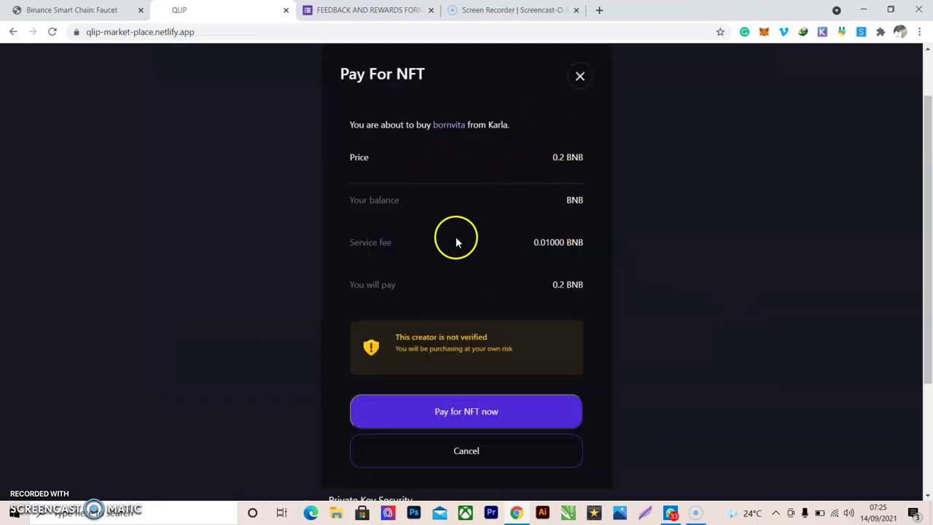
{"action": "left_click", "coordinate": [485, 414]}
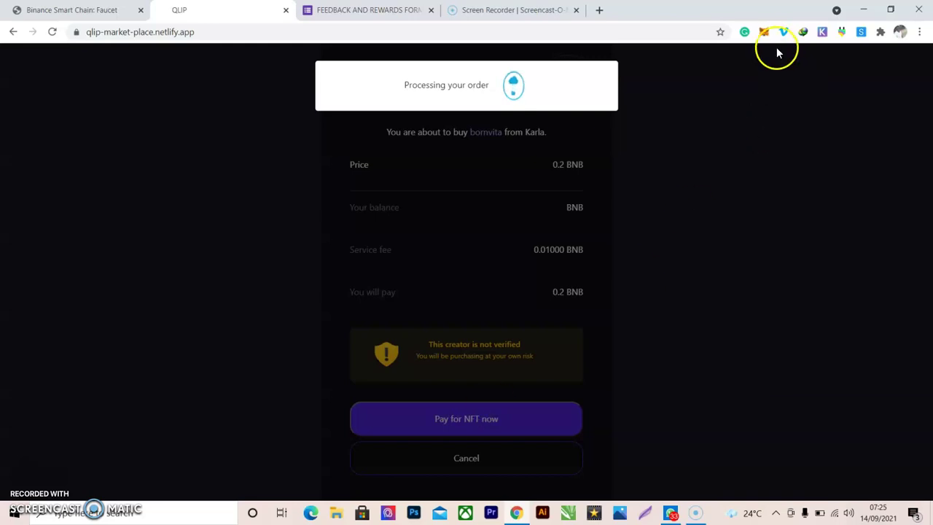
{"action": "left_click", "coordinate": [764, 32]}
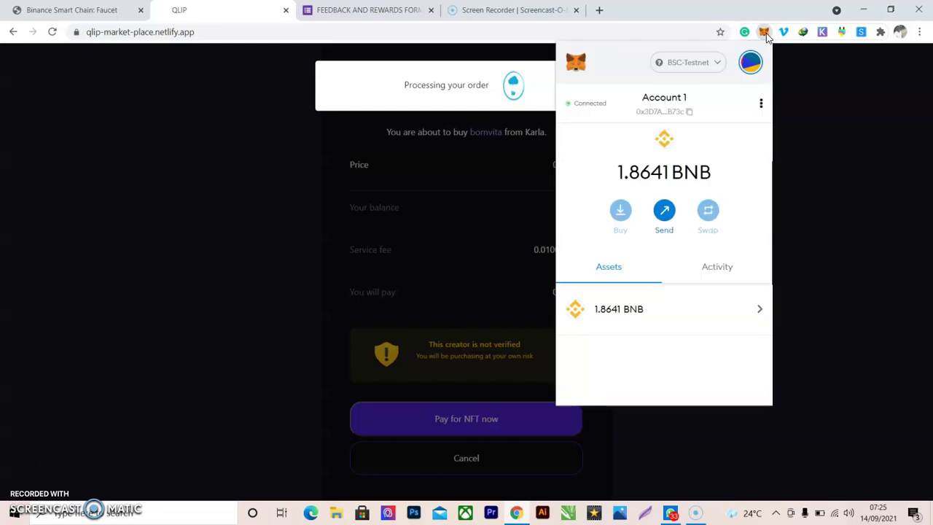
{"action": "left_click", "coordinate": [765, 32]}
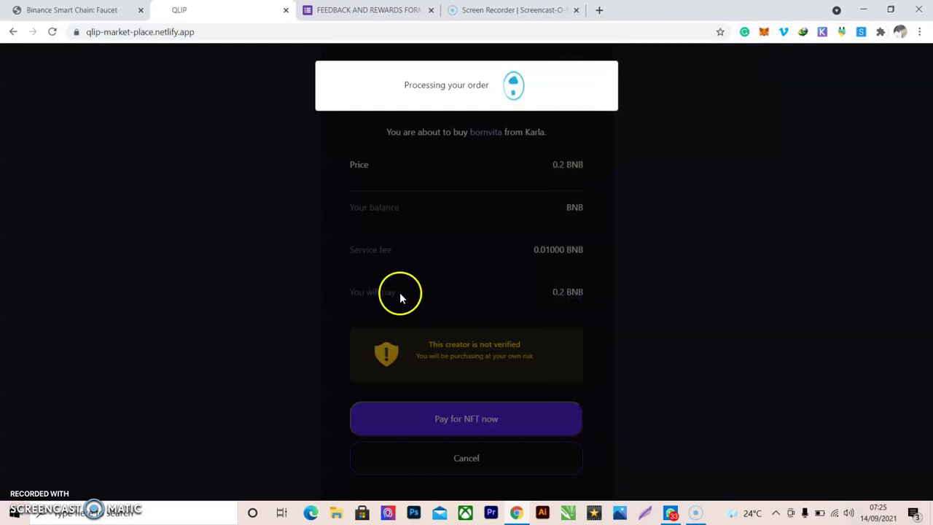
{"action": "left_click", "coordinate": [499, 415]}
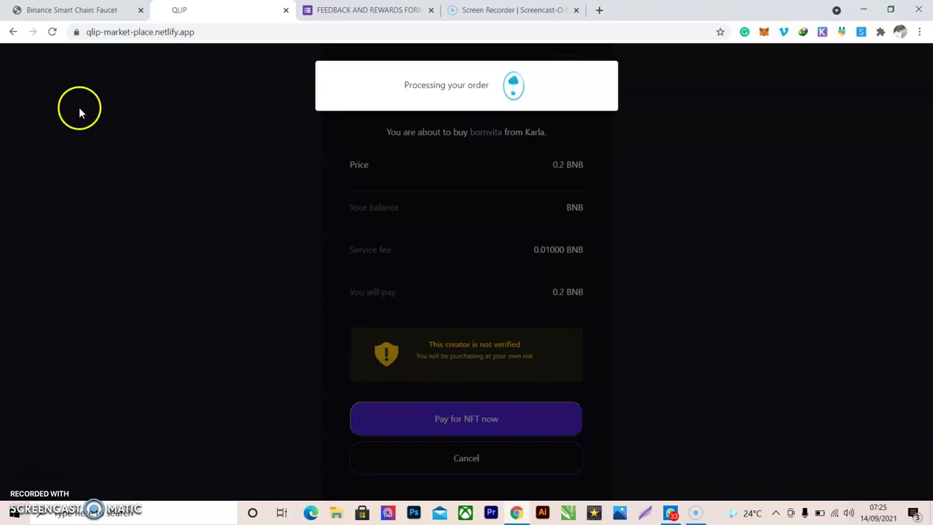
{"action": "left_click", "coordinate": [53, 34]}
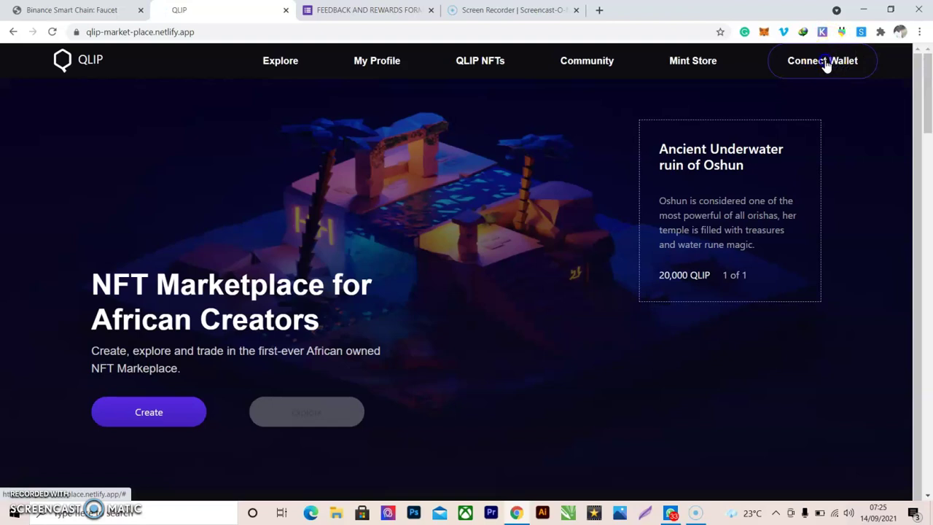
Reconnect the wallet, visit My Profile, then return to the QLIP NFTs home page
{"action": "left_click", "coordinate": [826, 65]}
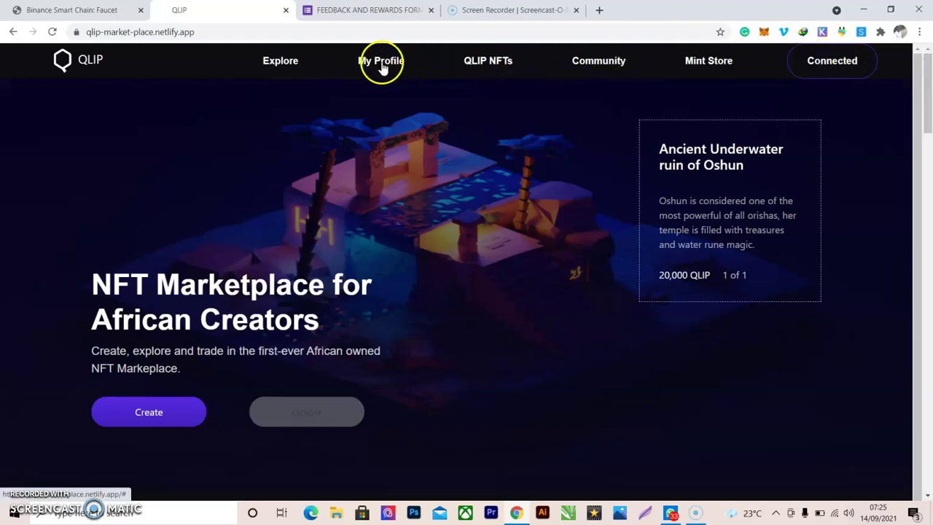
{"action": "left_click", "coordinate": [381, 63]}
{"action": "left_click", "coordinate": [495, 66]}
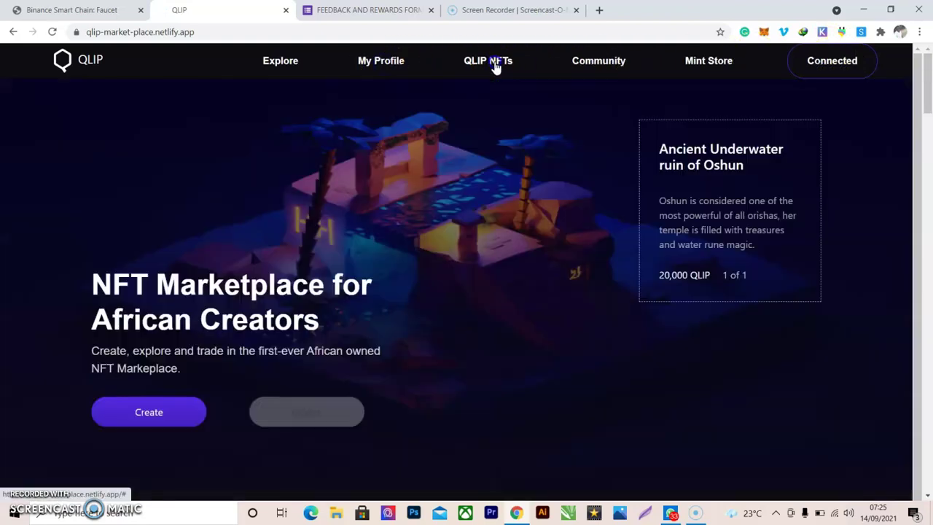
Open the Testing Clip NFT and start paying 0.1 BNB to buy it
{"action": "left_click_drag", "start_coordinate": [926, 87], "coordinate": [928, 309]}
{"action": "left_click", "coordinate": [753, 328]}
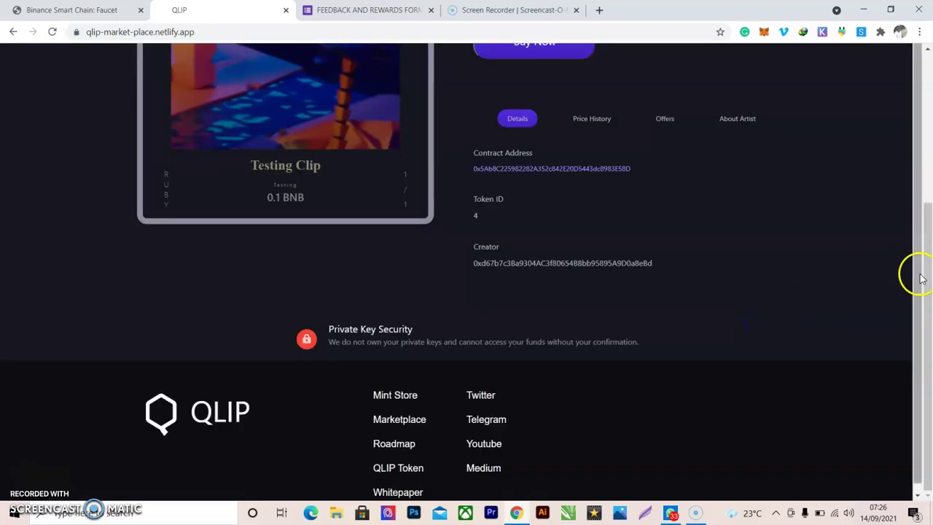
{"action": "left_click_drag", "start_coordinate": [927, 277], "coordinate": [930, 204]}
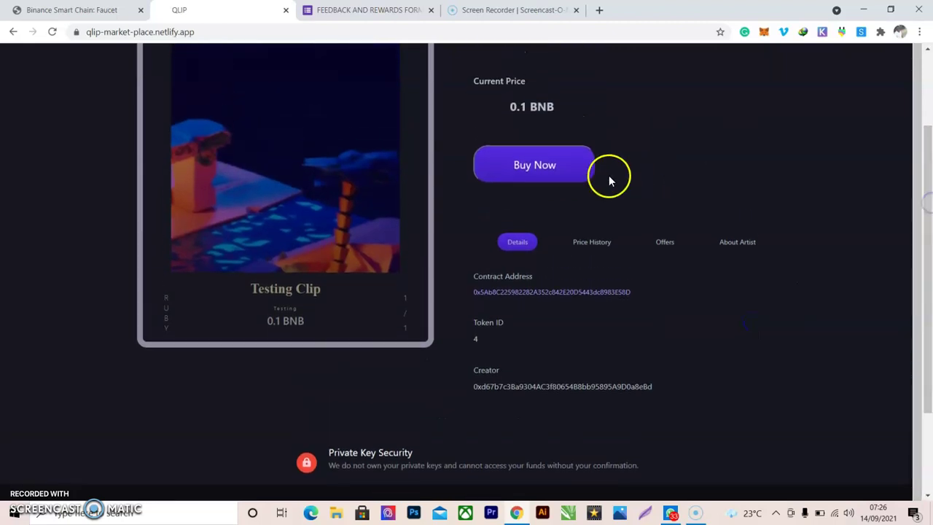
{"action": "left_click", "coordinate": [572, 178]}
{"action": "left_click", "coordinate": [479, 409]}
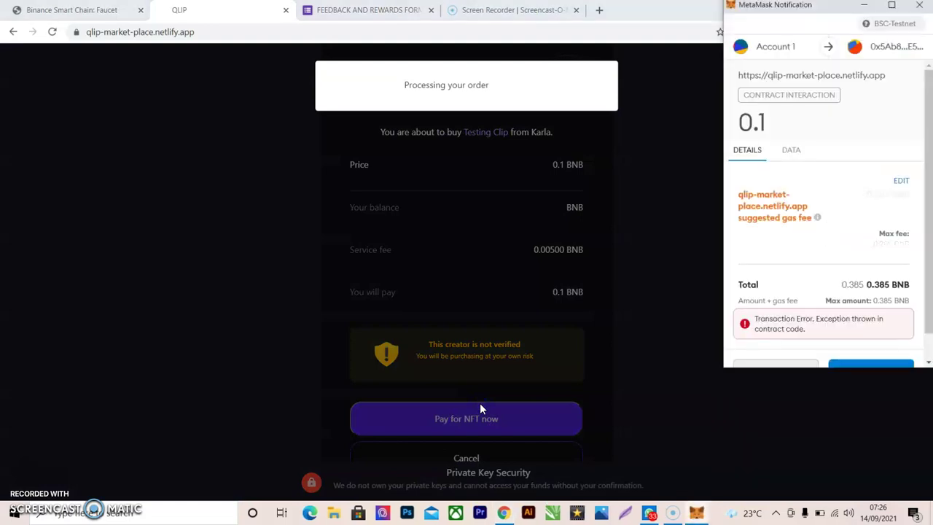
Confirm the 0.1 BNB contract interaction, then see it marked Failed with 1.8638 BNB remaining
{"action": "scroll", "coordinate": [931, 245], "scroll_direction": "down", "scroll_amount": 2}
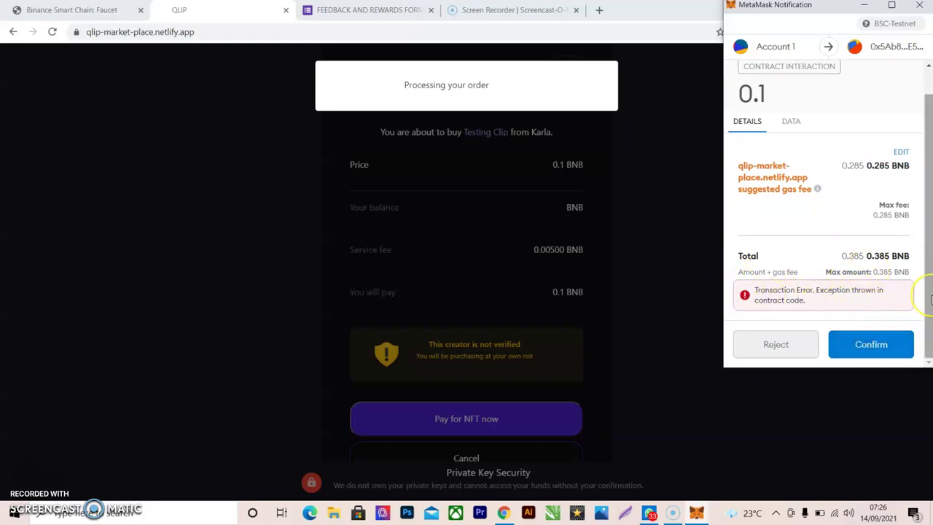
{"action": "left_click", "coordinate": [876, 348]}
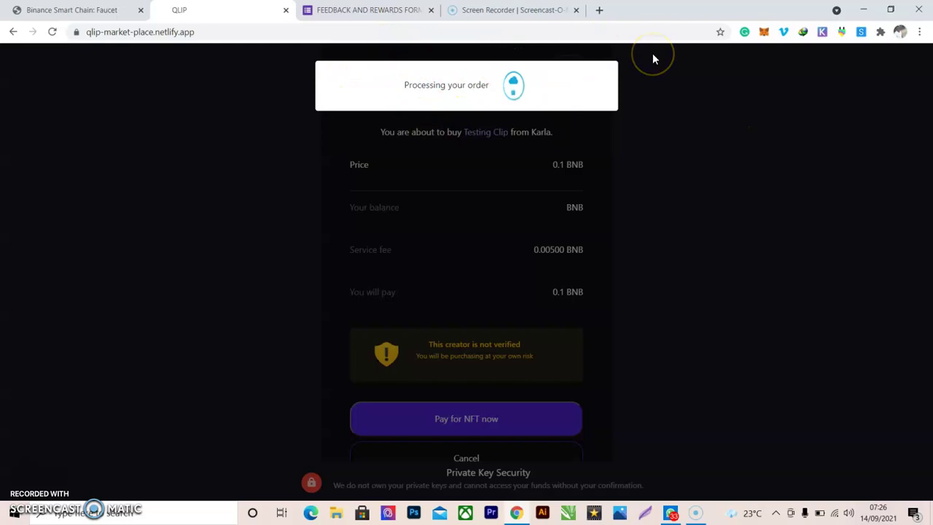
{"action": "left_click", "coordinate": [764, 32]}
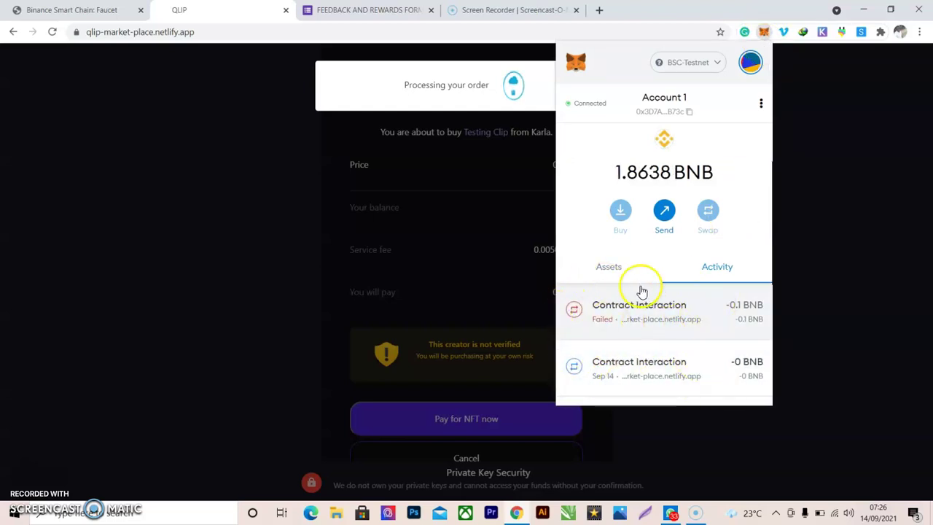
{"action": "left_click", "coordinate": [610, 268]}
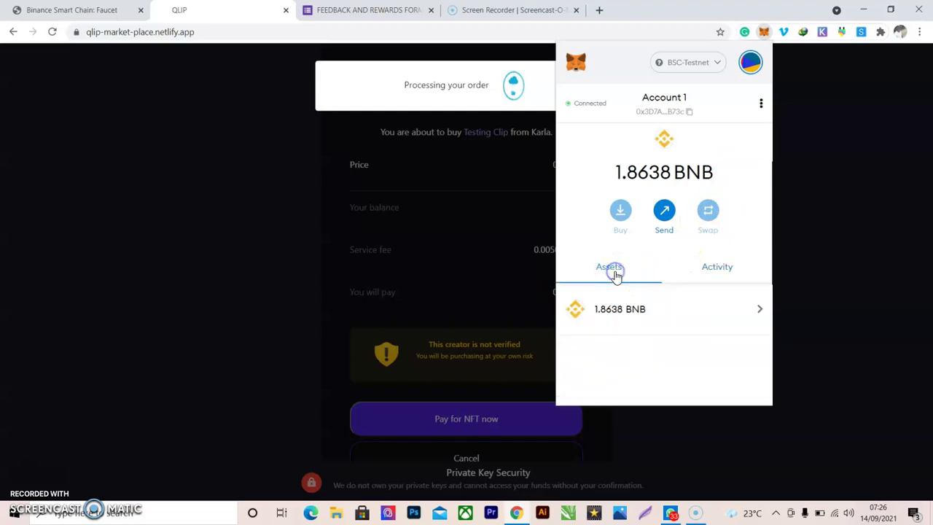
{"action": "left_click", "coordinate": [763, 34]}
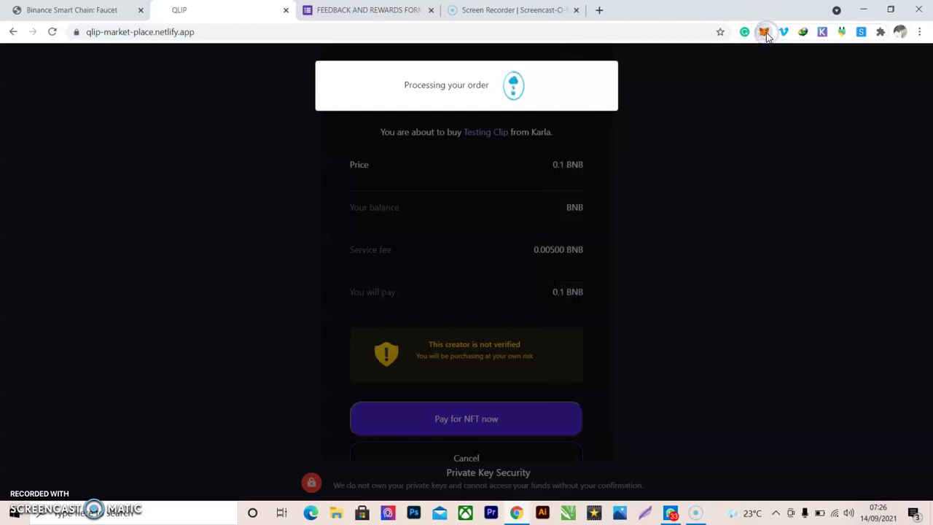
{"action": "left_click", "coordinate": [764, 33]}
{"action": "left_click", "coordinate": [764, 32]}
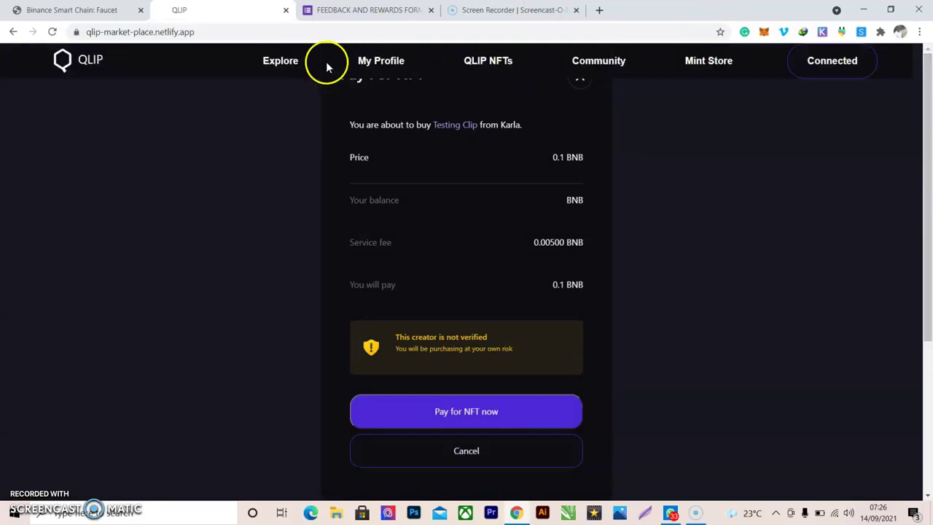
Check My Profile lists no bought NFTs, then go back to 'NFT Marketplace for African Creators'
{"action": "left_click", "coordinate": [386, 64]}
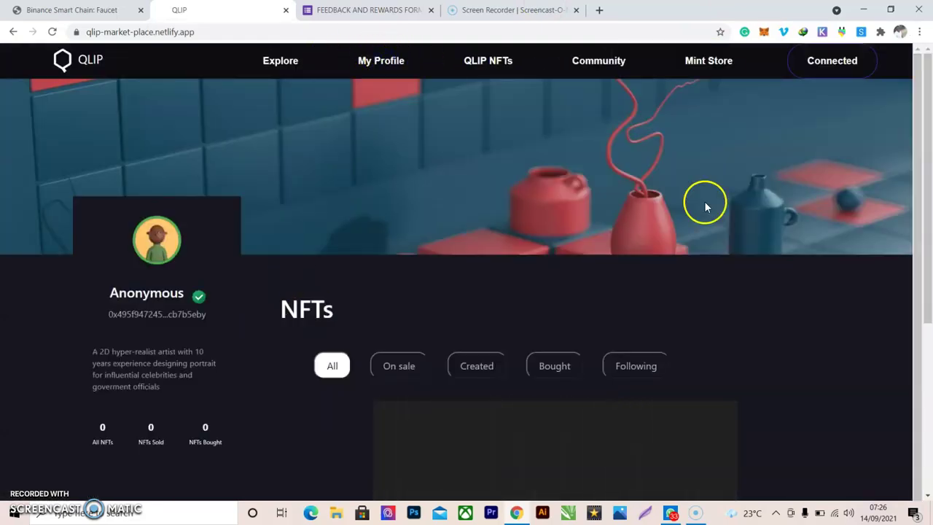
{"action": "mouse_move", "coordinate": [931, 149]}
{"action": "left_mouse_down"}
{"action": "mouse_move", "coordinate": [931, 277]}
{"action": "mouse_move", "coordinate": [930, 139]}
{"action": "left_mouse_up"}
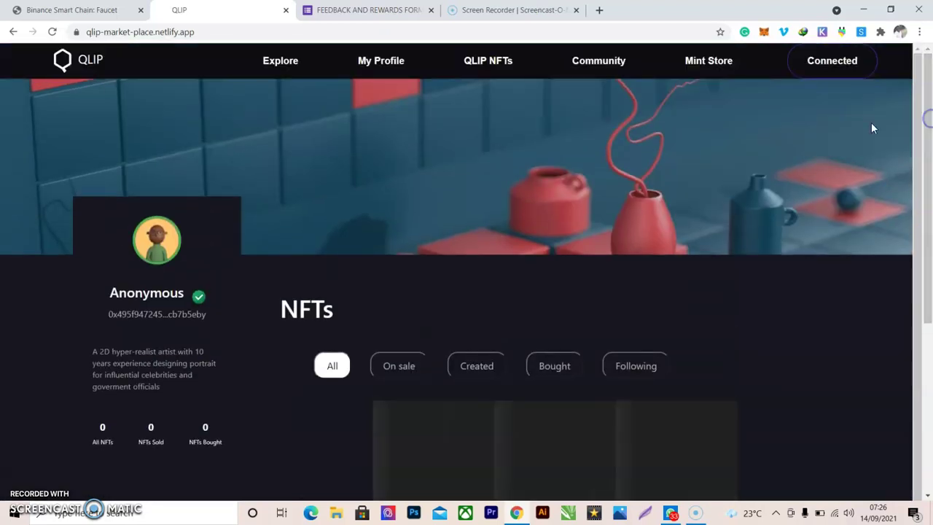
{"action": "left_click", "coordinate": [500, 64]}
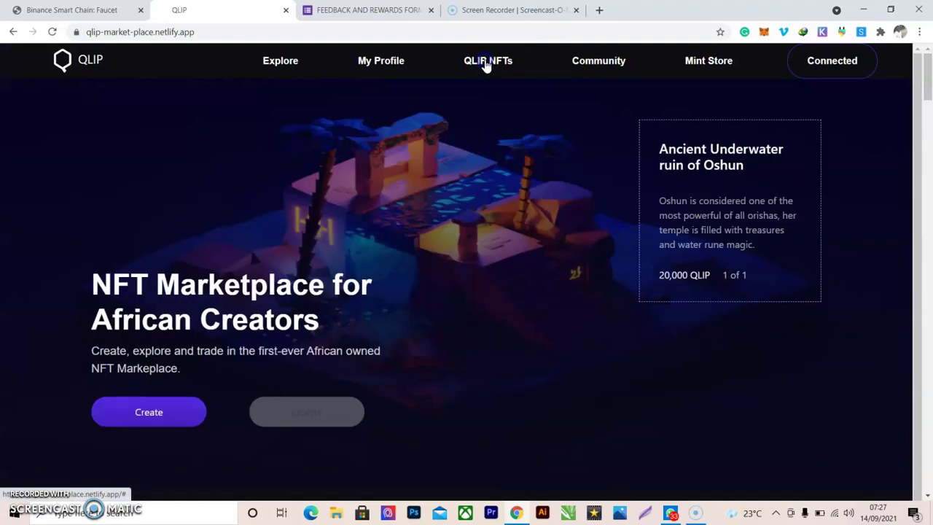
{"action": "mouse_move", "coordinate": [926, 64]}
{"action": "left_mouse_down"}
{"action": "mouse_move", "coordinate": [930, 437]}
{"action": "mouse_move", "coordinate": [930, 60]}
{"action": "left_mouse_up"}
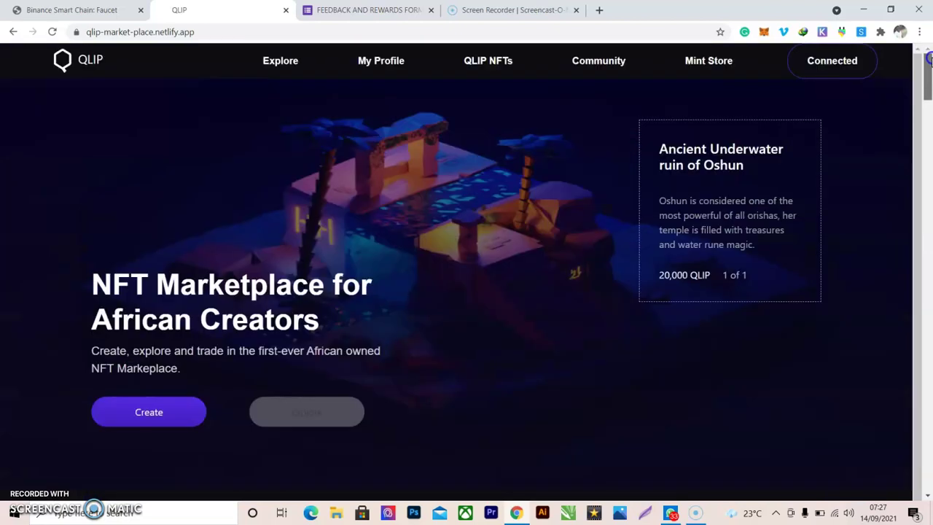